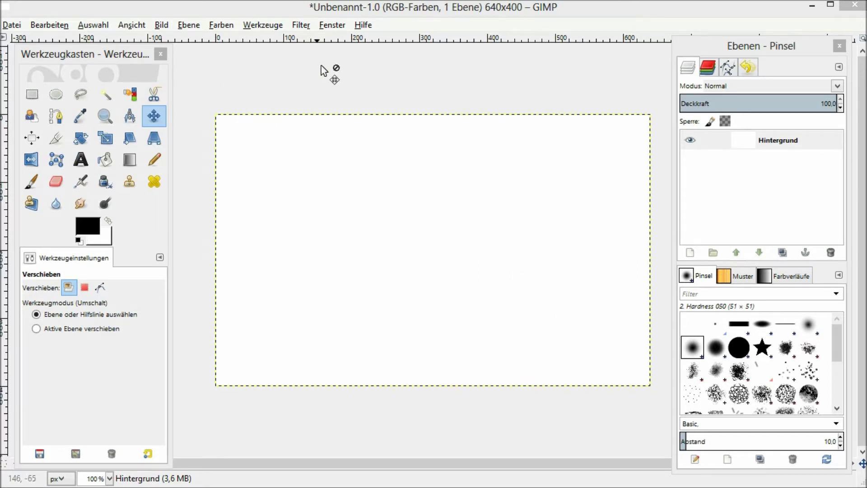
Nudge the toolbox window a few pixels and shorten the Ebenen dock from its bottom edge
left_click(327, 10)
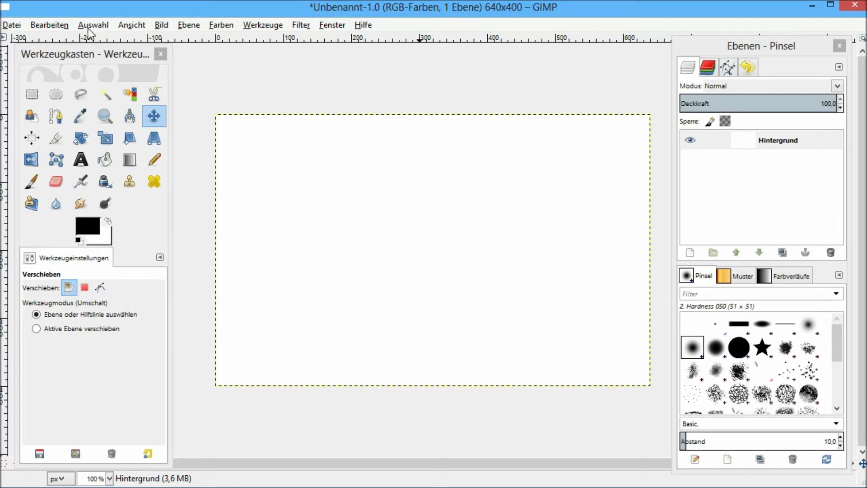
left_click_drag(72, 49, 73, 51)
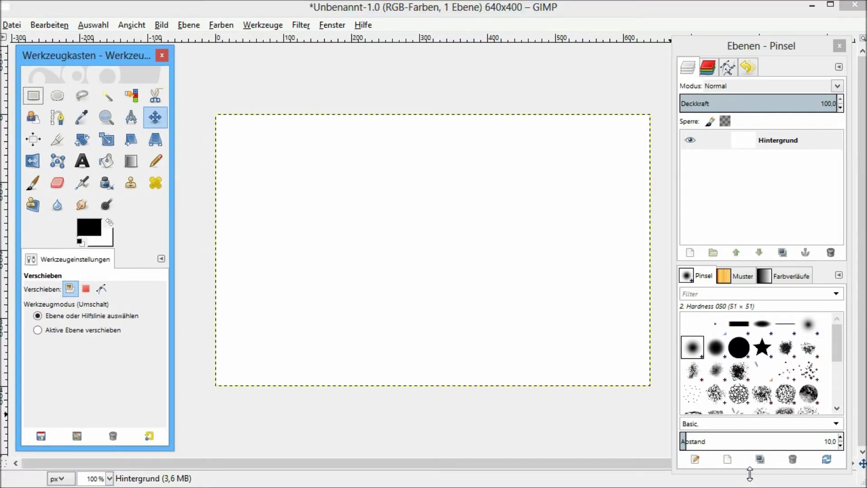
left_click_drag(738, 473, 739, 457)
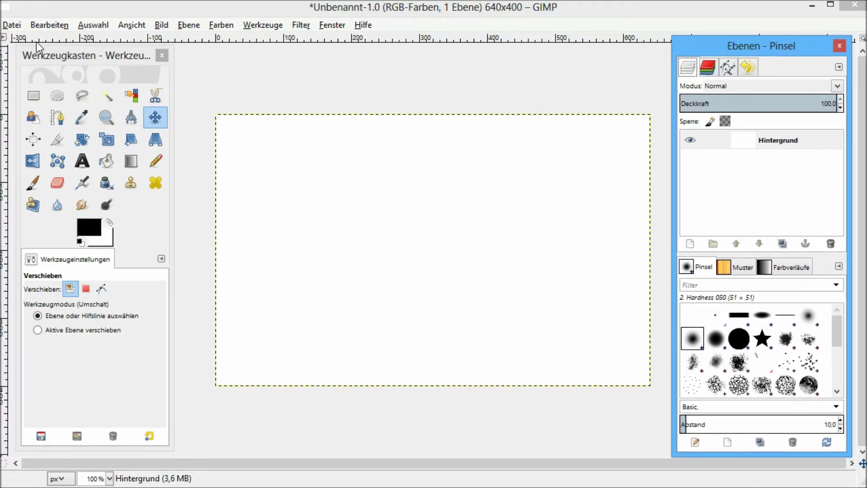
left_click(327, 30)
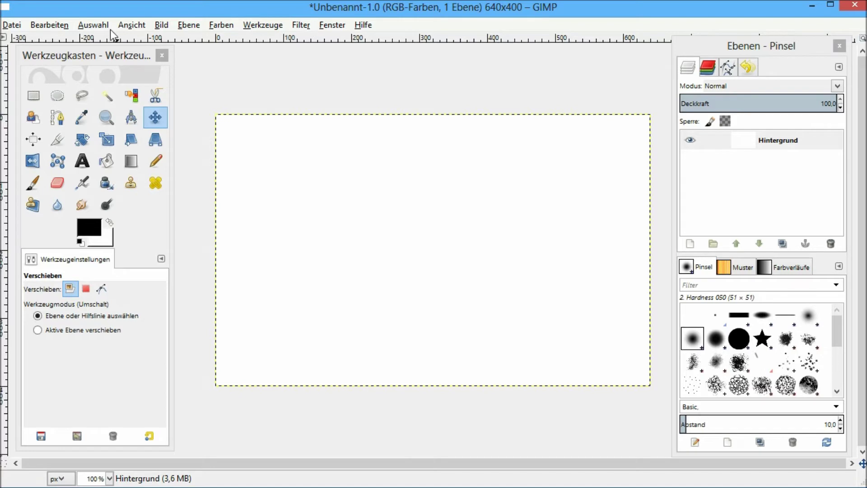
Browse the View menu to reach its Zoom options
left_click(136, 26)
left_click(144, 26)
left_click(138, 24)
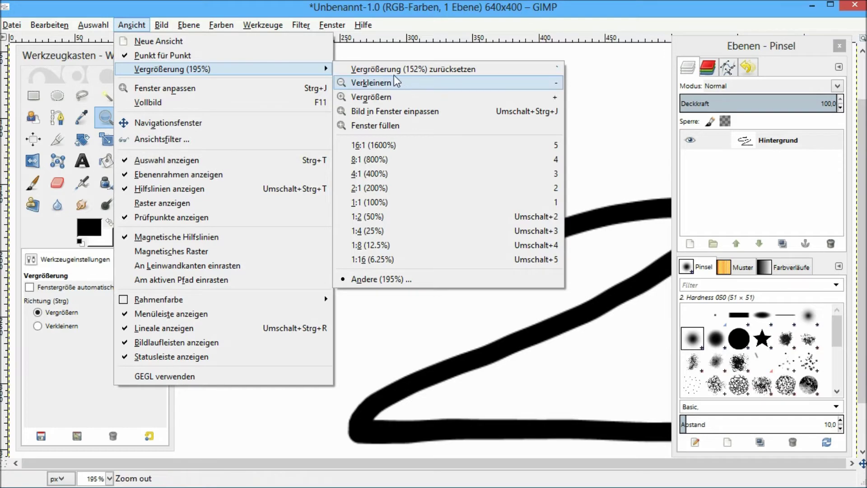
mouse_move(172, 70)
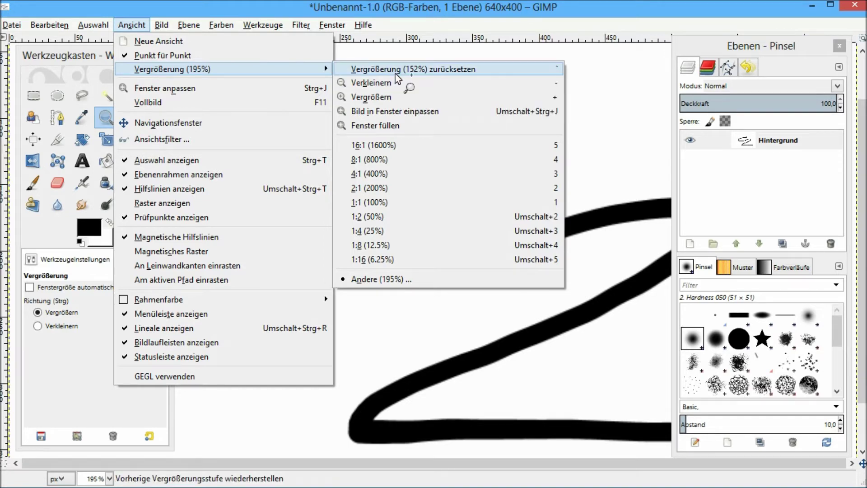
Revert the zoom, then set the view to 1:1 (100%)
left_click(391, 70)
left_click(90, 26)
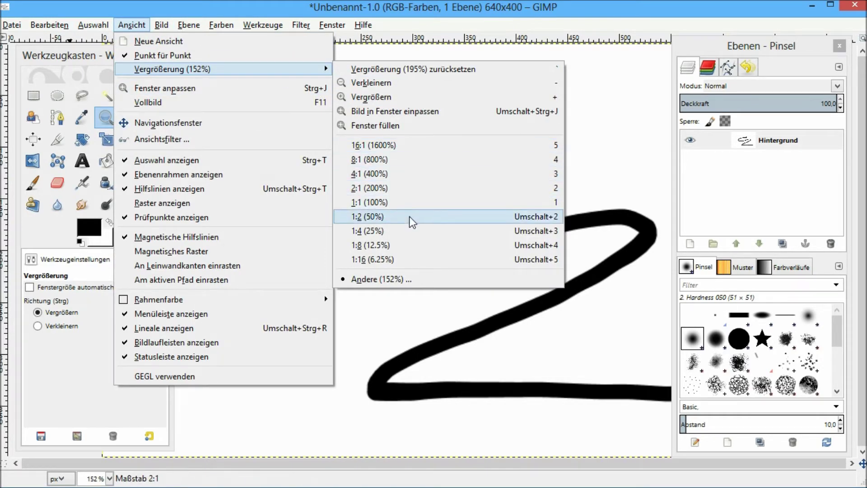
left_click(390, 207)
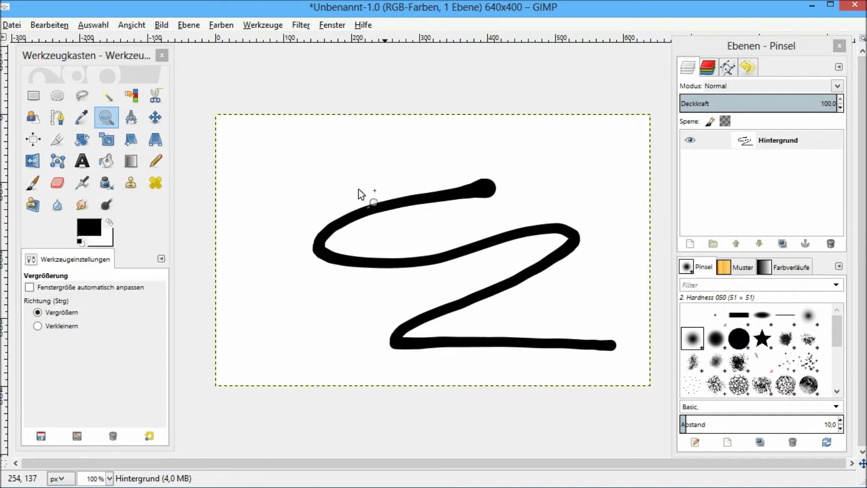
left_click(109, 24)
mouse_move(164, 88)
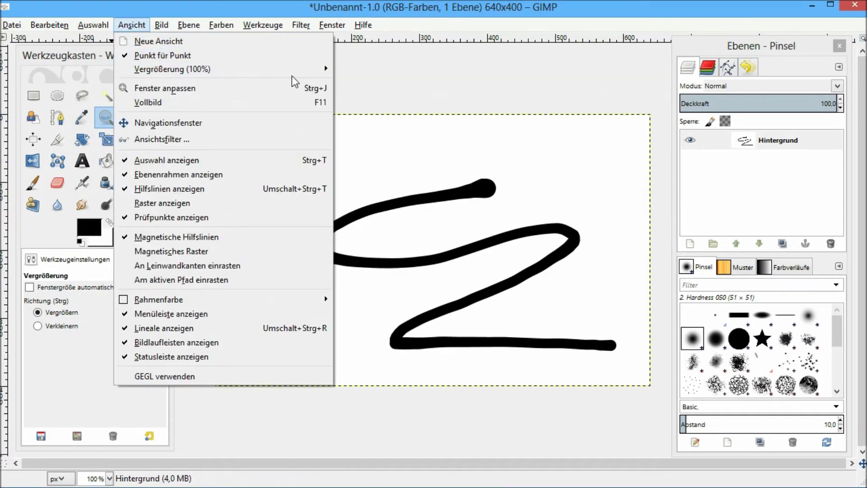
mouse_move(172, 70)
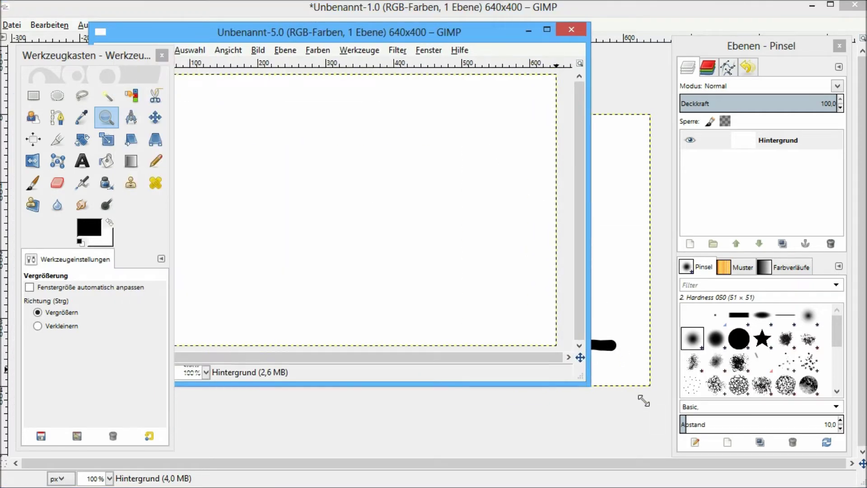
left_click_drag(644, 400, 672, 416)
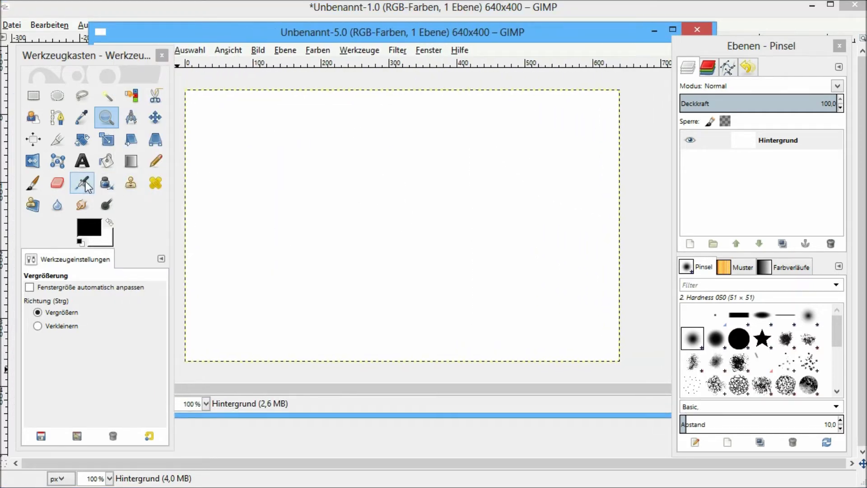
left_click(106, 182)
mouse_move(359, 168)
left_mouse_down()
mouse_move(393, 234)
mouse_move(485, 268)
left_mouse_up()
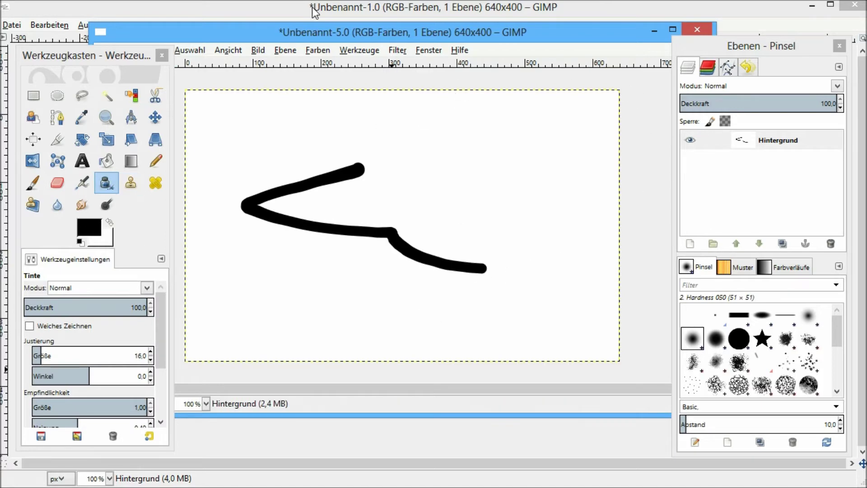
left_click(203, 51)
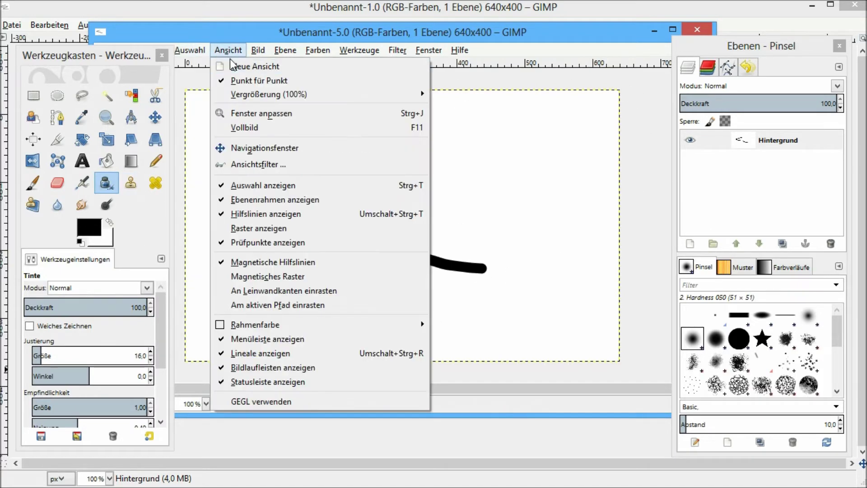
left_click(329, 113)
key("ctrl+w")
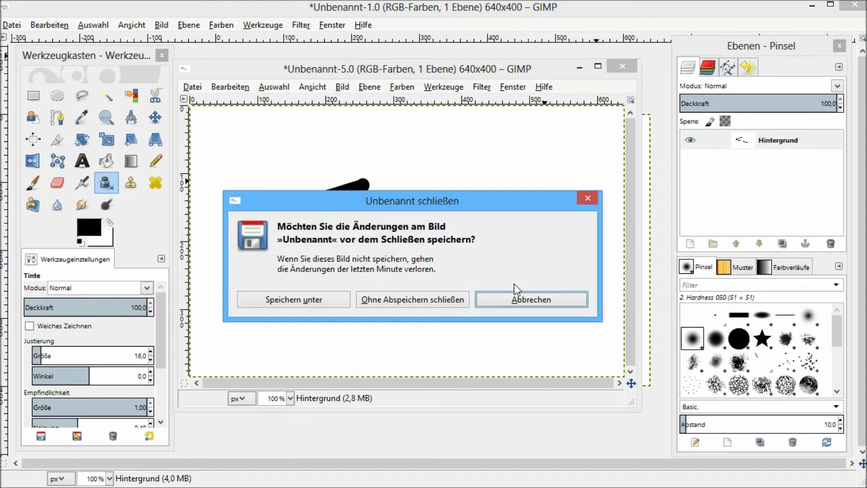
left_click(447, 299)
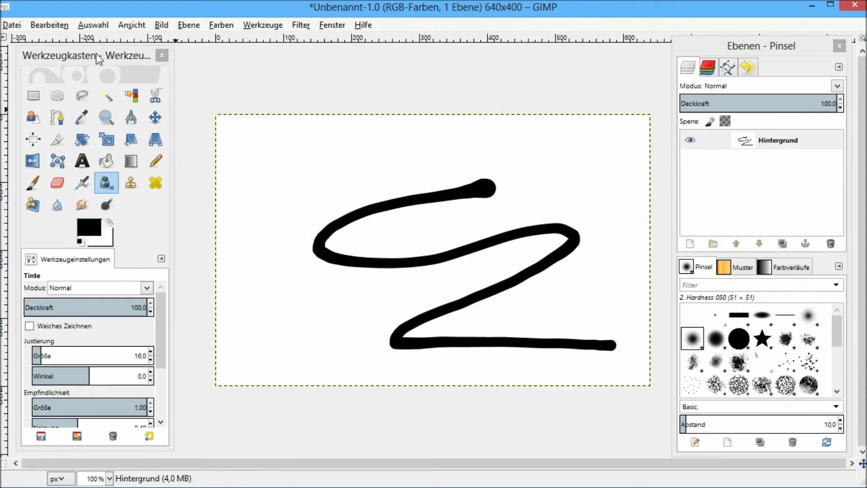
left_click(121, 25)
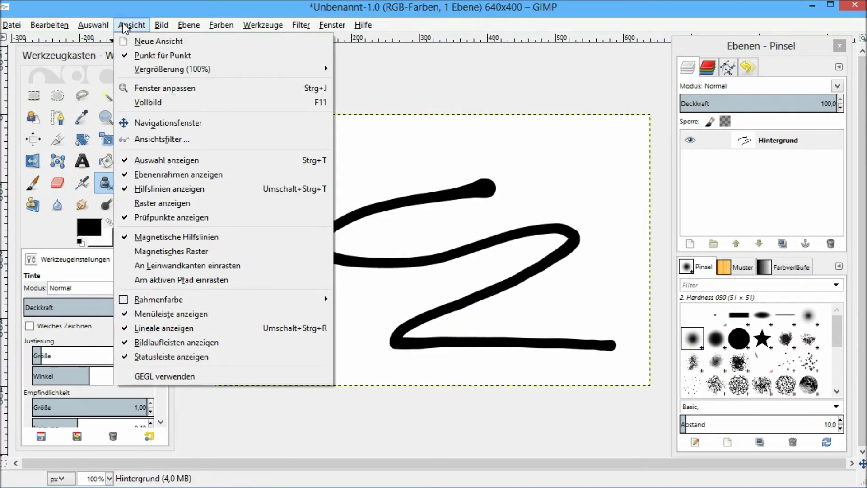
left_click(267, 108)
key("F11")
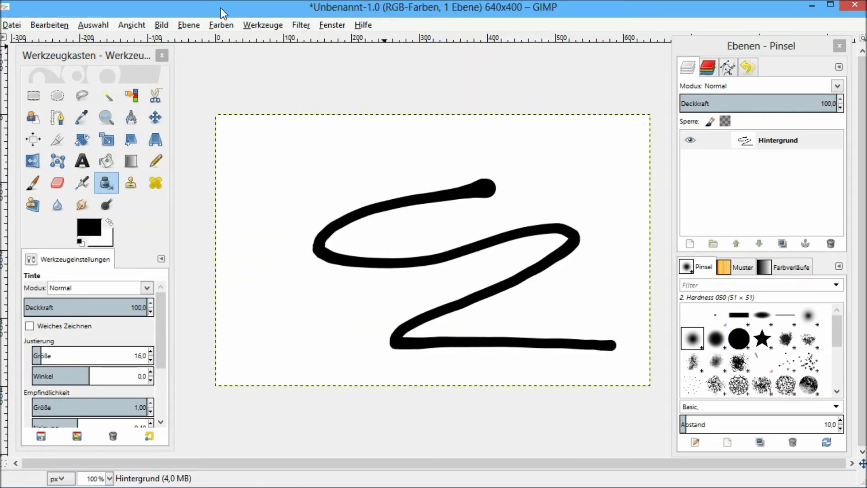
left_click(134, 25)
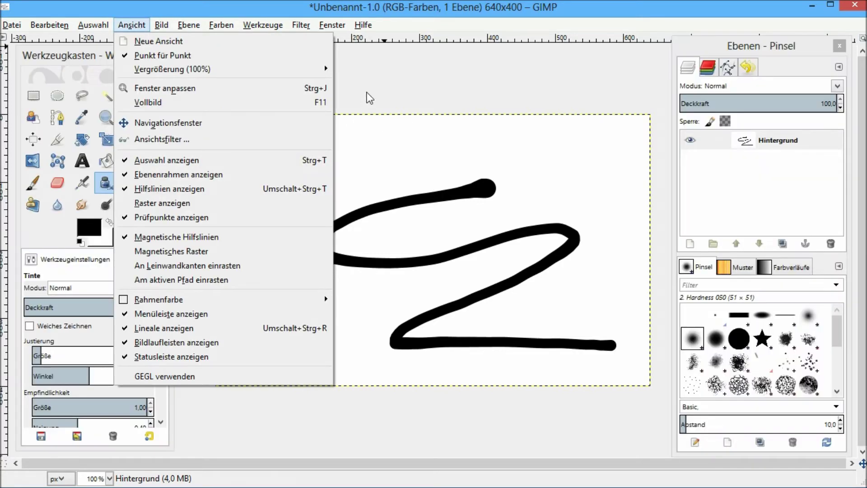
left_click(228, 123)
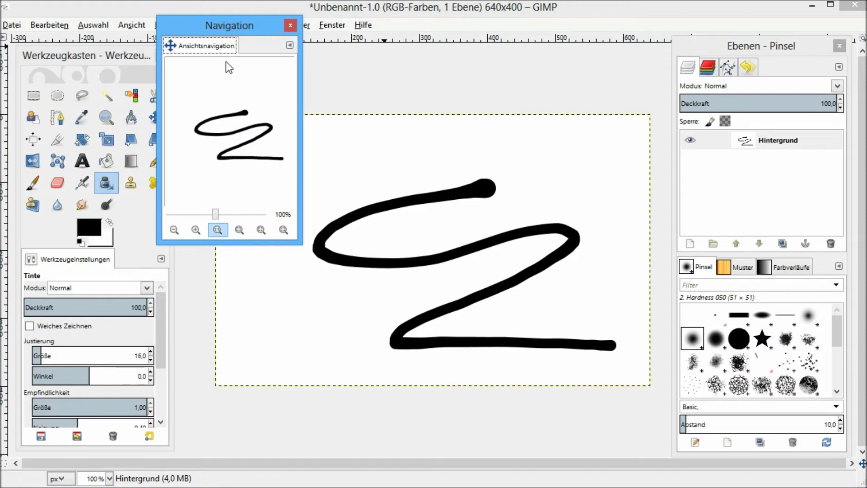
left_click_drag(220, 34, 755, 131)
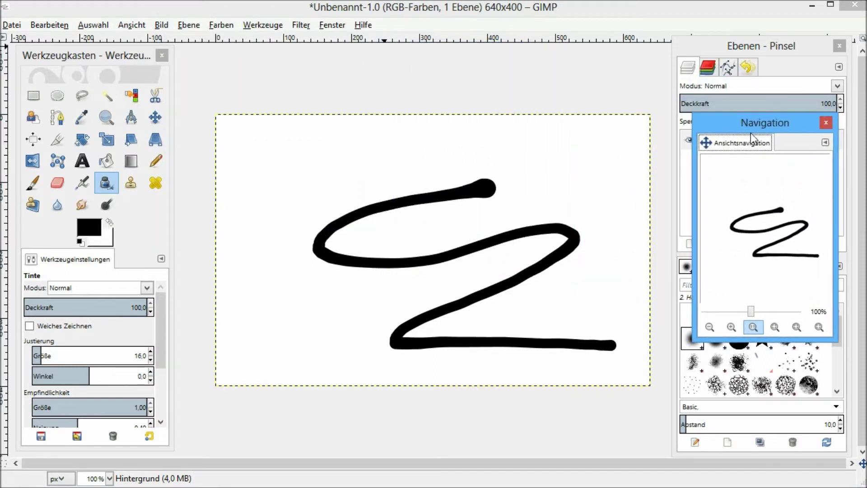
left_click(85, 122)
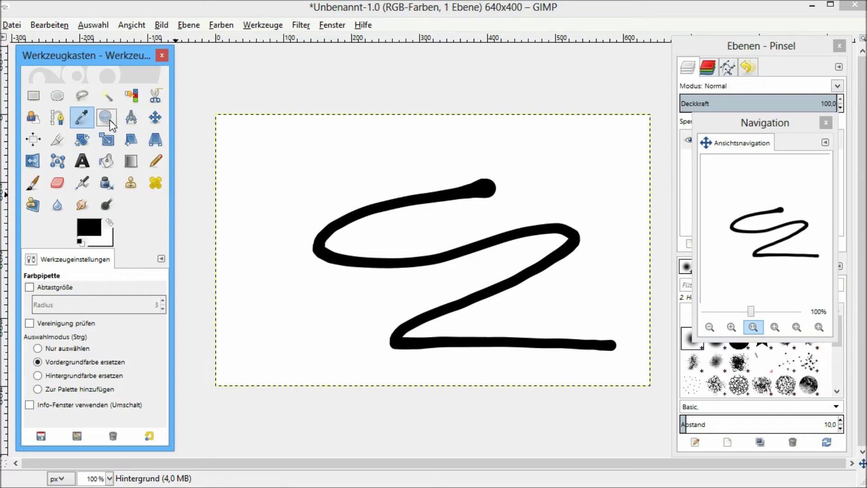
left_click(107, 118)
left_click(569, 235)
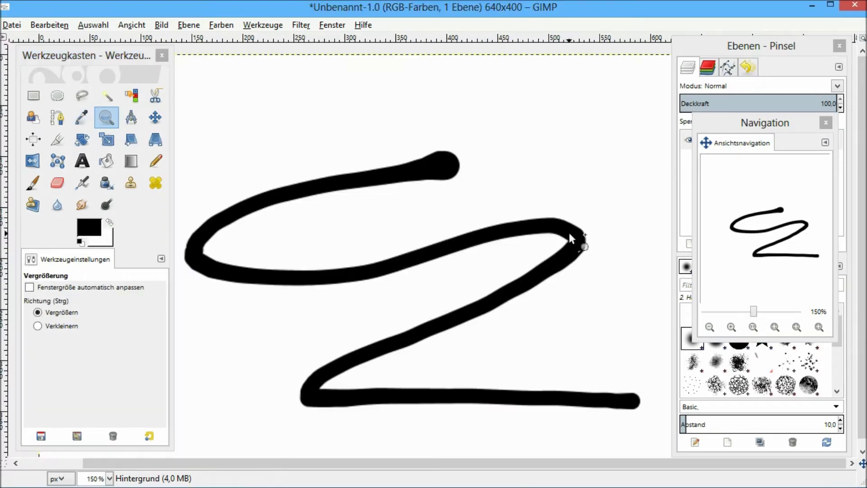
scroll(716, 193, "up", 1)
mouse_move(740, 212)
left_mouse_down()
mouse_move(757, 217)
mouse_move(757, 228)
left_mouse_up()
scroll(757, 217, "up", 1)
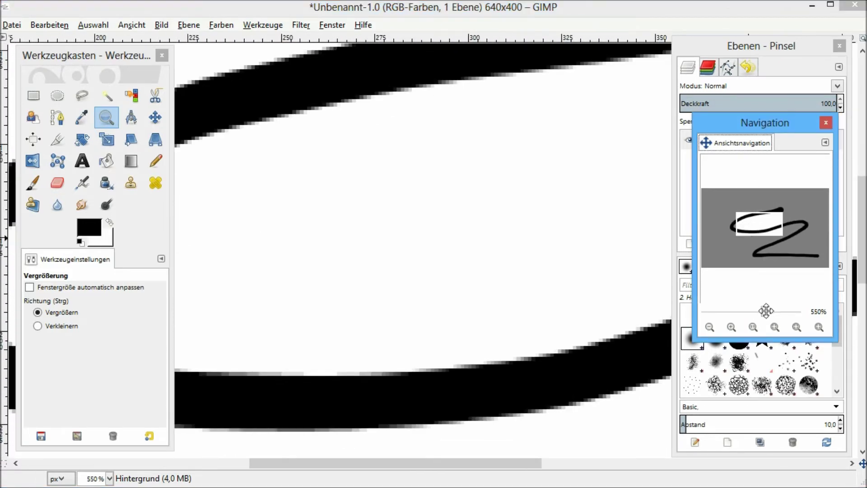
mouse_move(766, 310)
left_mouse_down()
mouse_move(720, 313)
mouse_move(790, 308)
mouse_move(739, 312)
left_mouse_up()
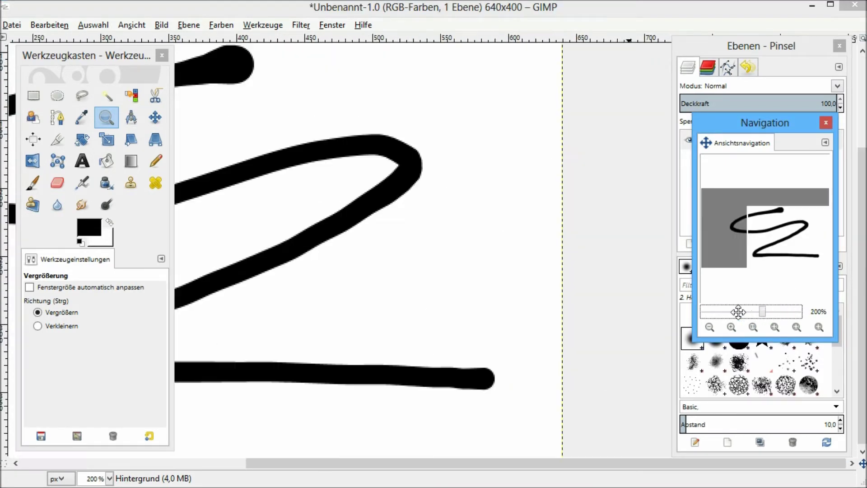
left_click_drag(738, 312, 751, 311)
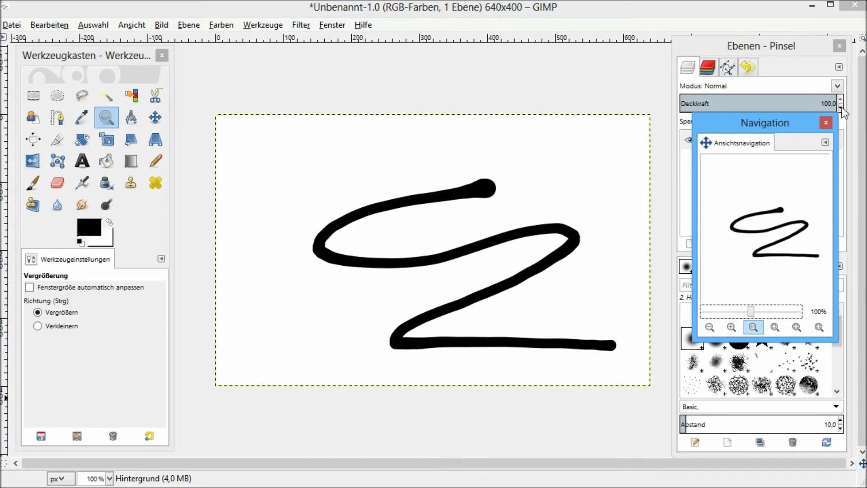
left_click(825, 123)
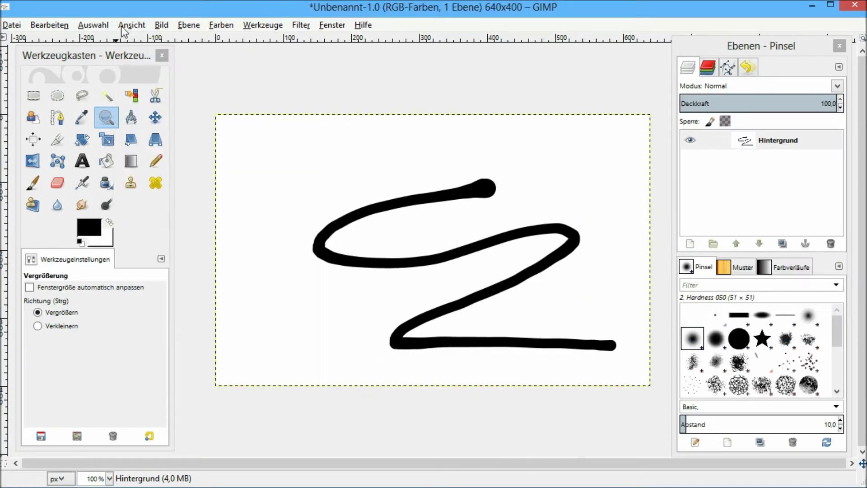
Browse the View and Help menus without changing anything
left_click(122, 25)
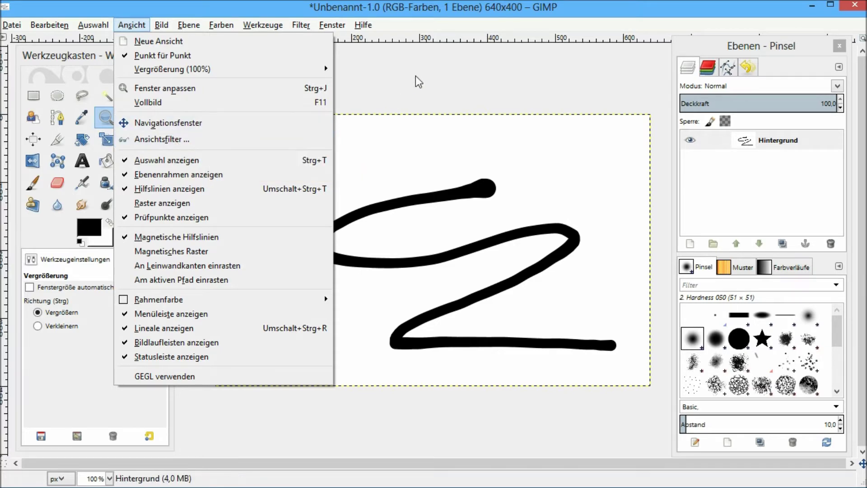
left_click(395, 83)
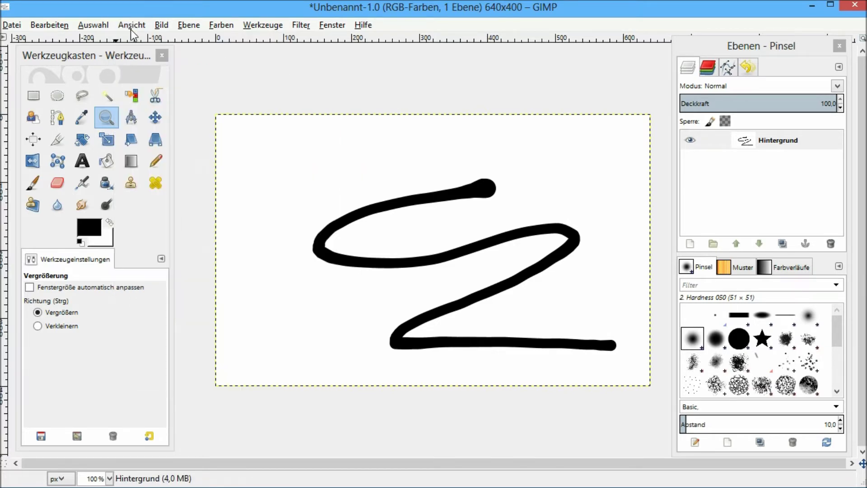
left_click(131, 29)
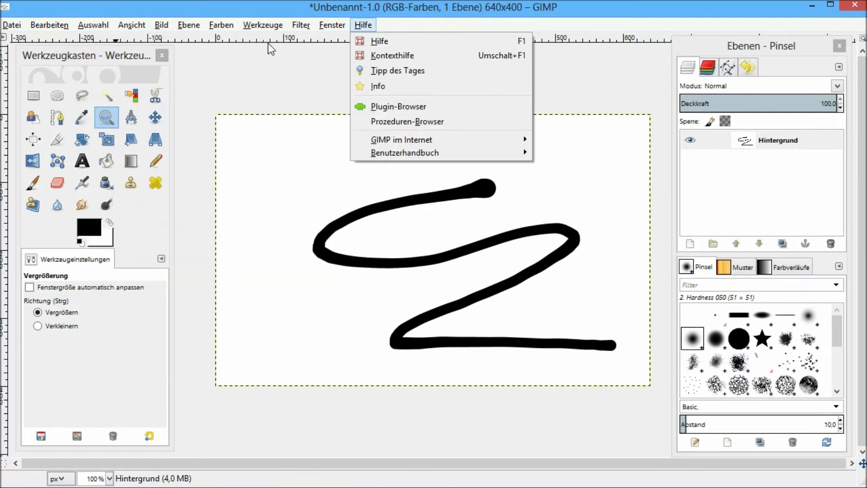
left_click(268, 43)
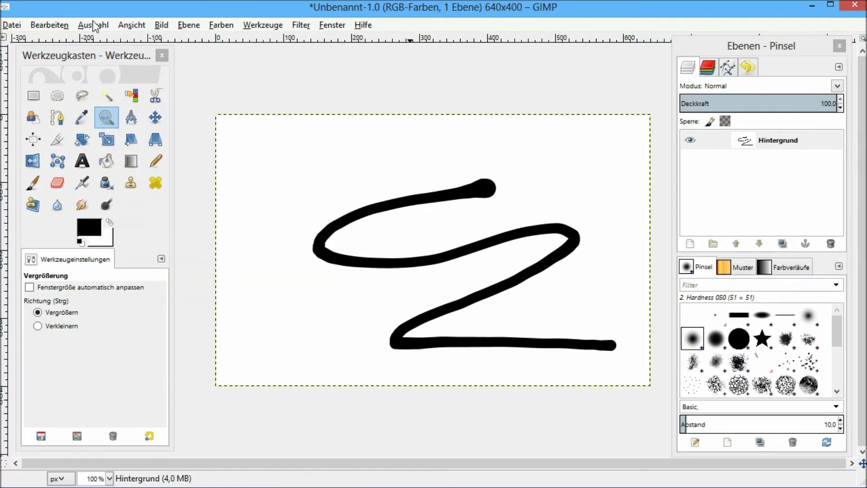
Toggle Show Rulers off and back on so rulers frame the image
left_click(132, 25)
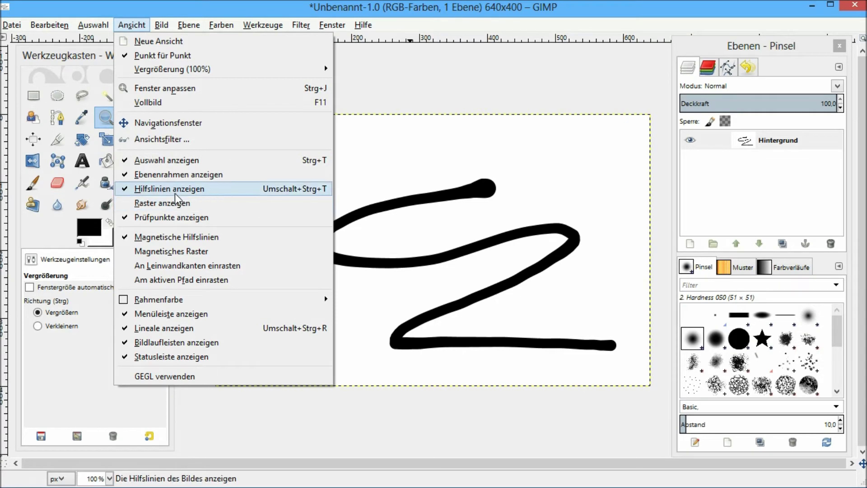
left_click(248, 328)
left_click(124, 25)
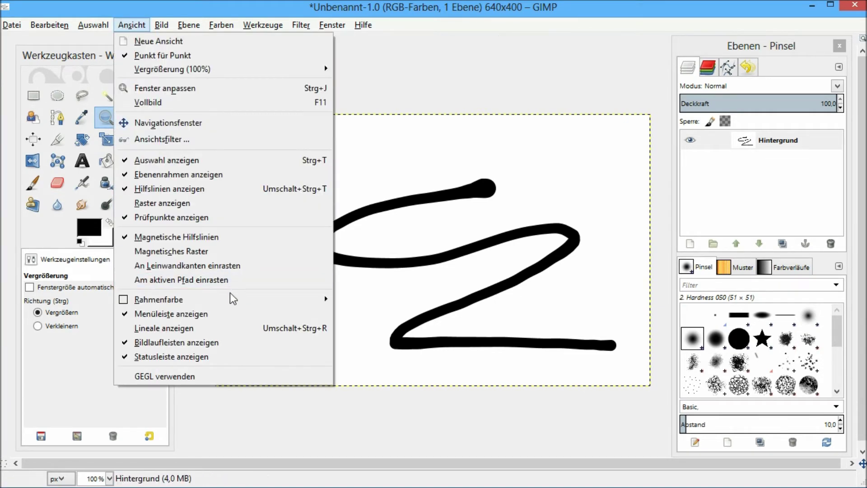
left_click(204, 329)
left_click(134, 25)
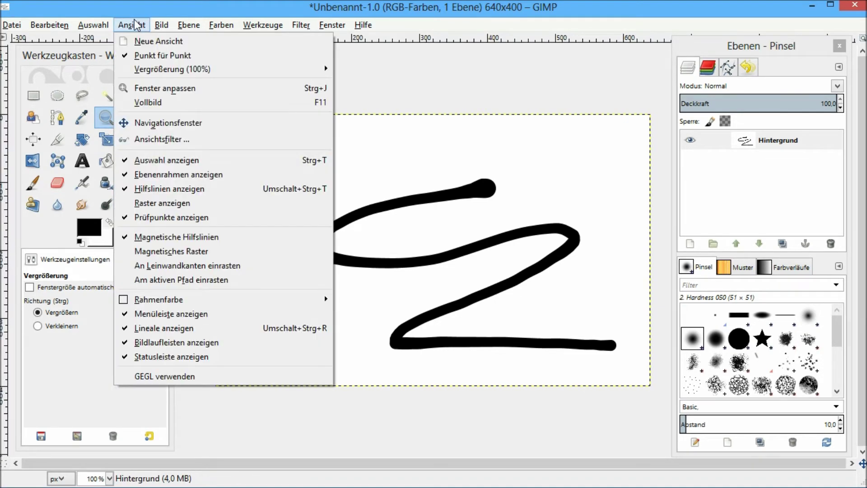
Toggle Dot for Dot to compare sizes, then turn on Show Grid
left_click(149, 56)
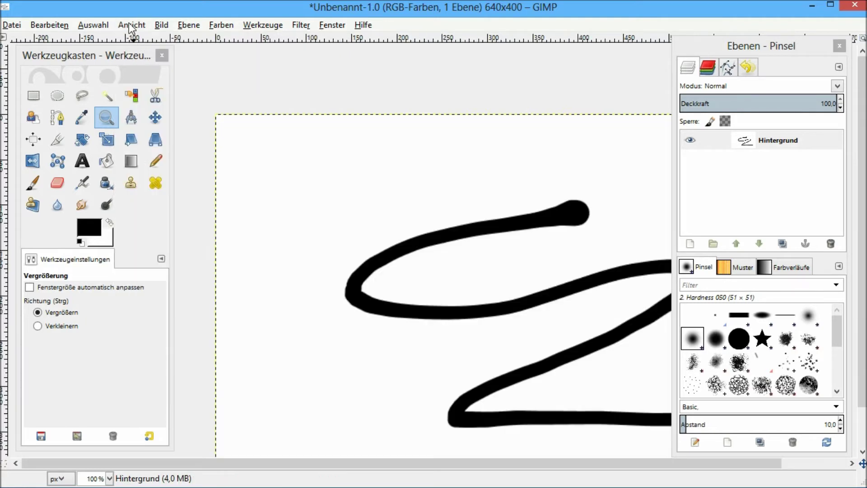
left_click(129, 24)
left_click(133, 25)
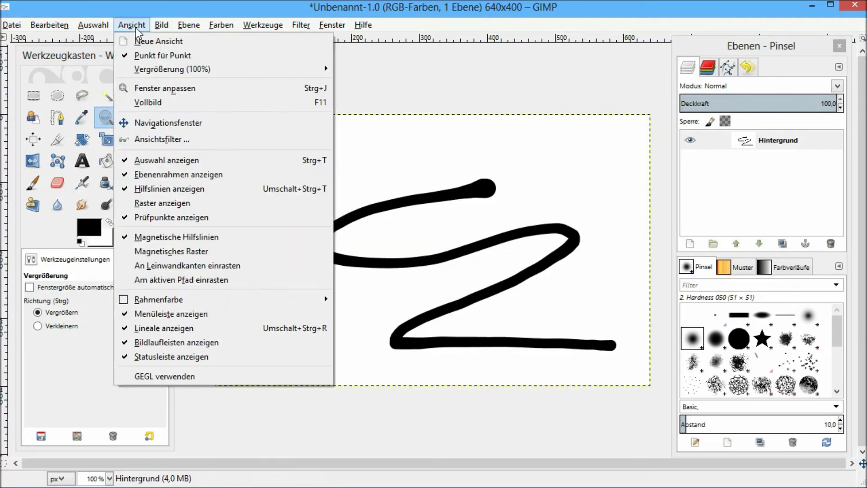
left_click(183, 202)
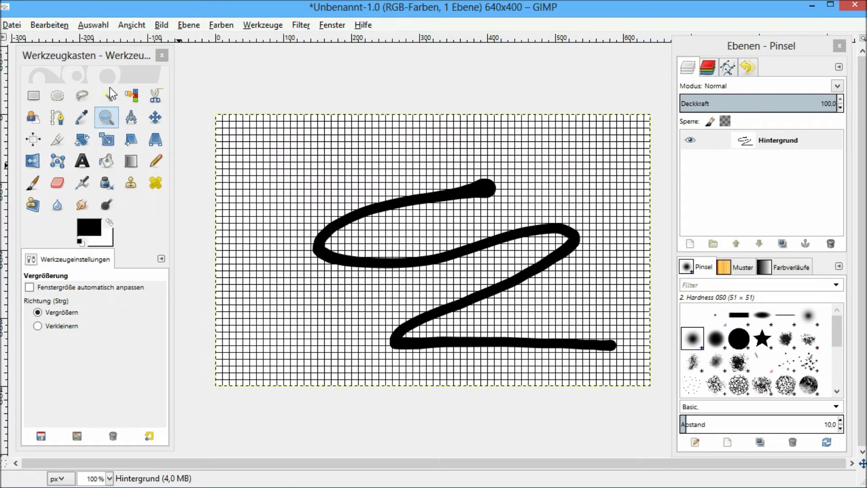
Hide the grid, then switch Snap to Grid on and back off
left_click(94, 25)
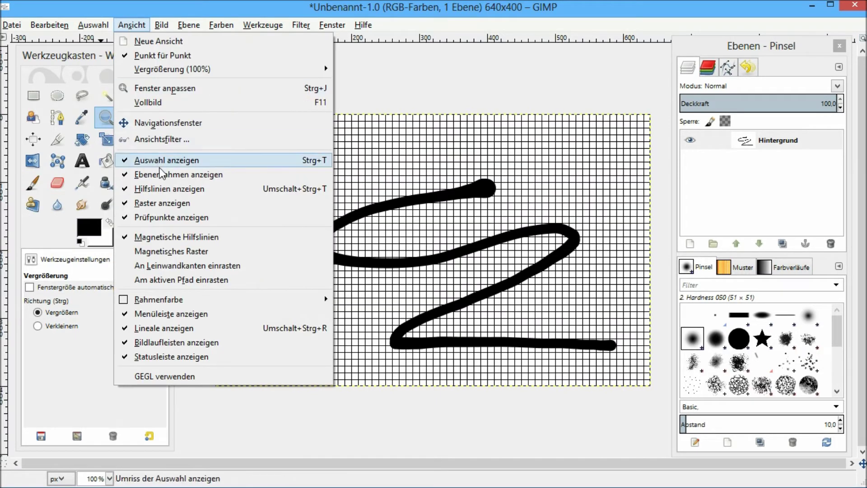
left_click(162, 203)
left_click(132, 25)
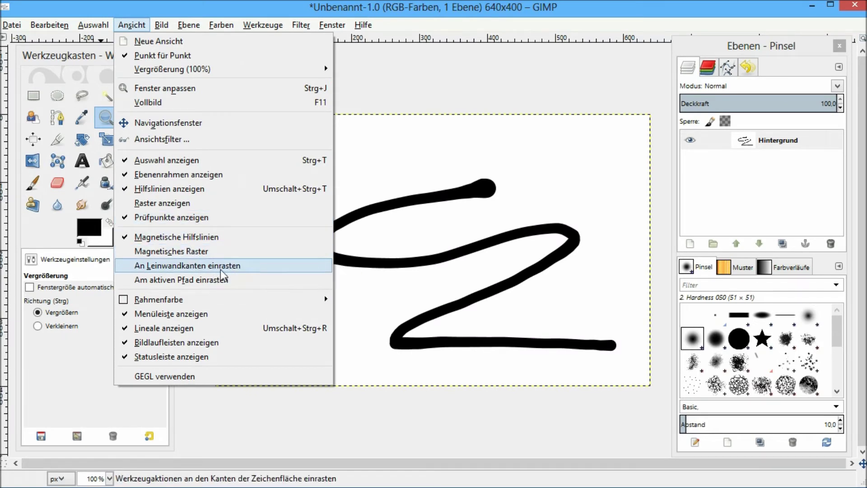
left_click(185, 255)
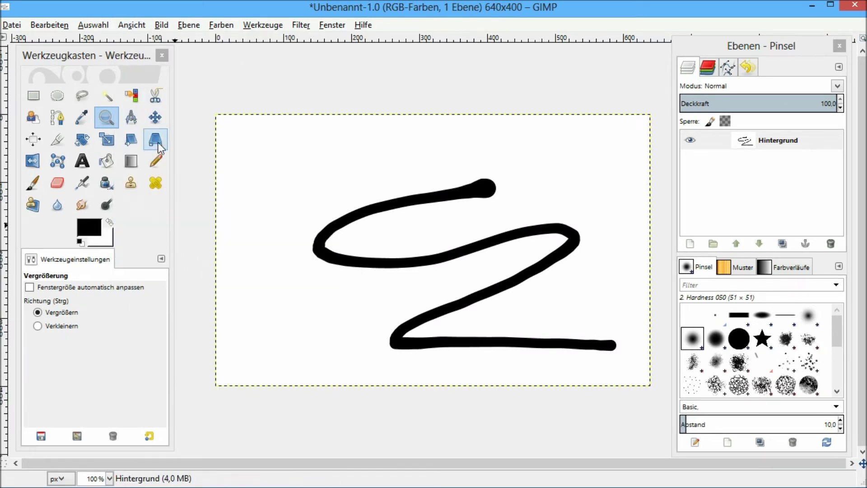
left_click(125, 24)
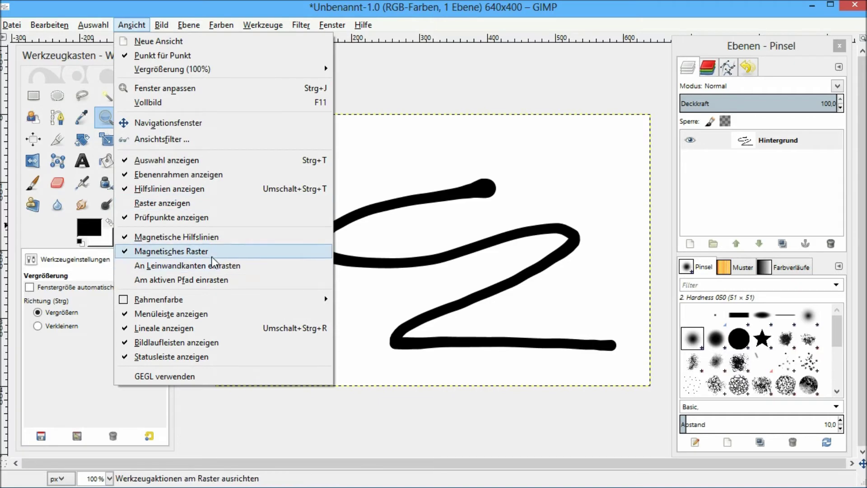
left_click(228, 252)
Show the grid over the canvas once more, then hide it again
left_click(132, 25)
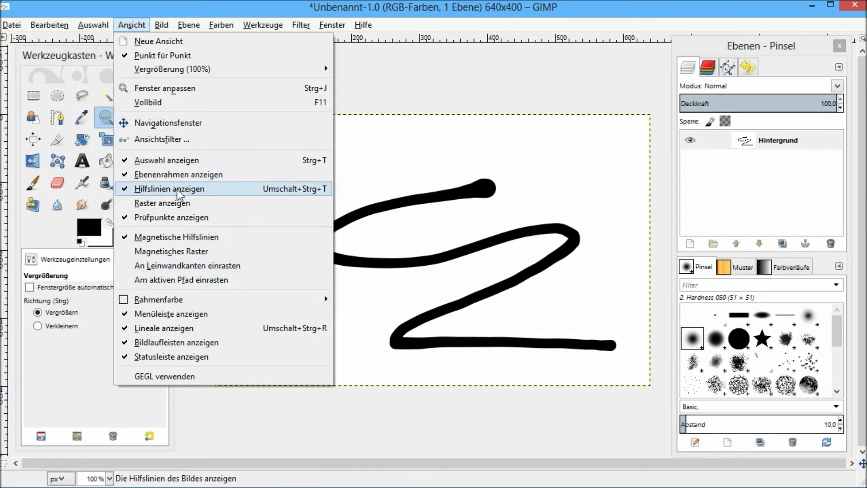
left_click(177, 203)
left_click(131, 25)
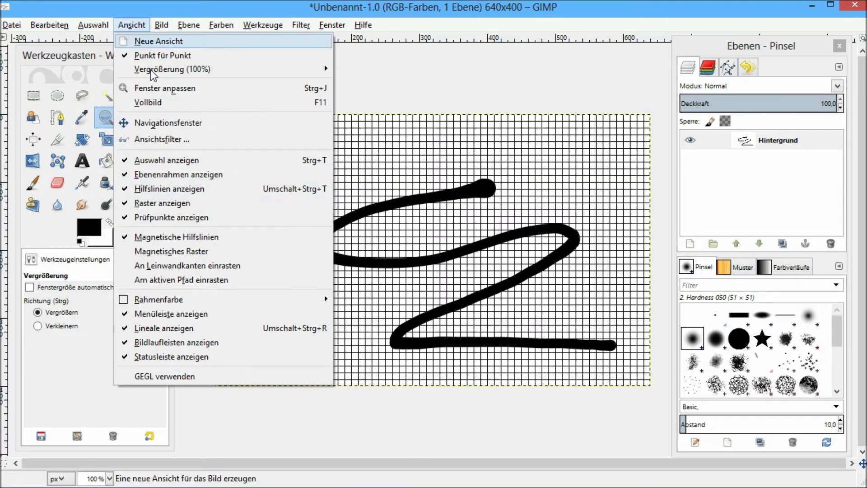
left_click(194, 203)
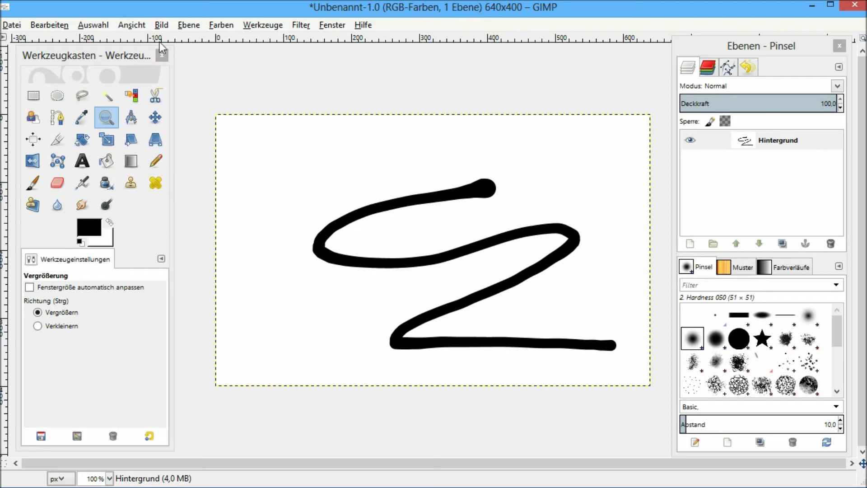
left_click(132, 25)
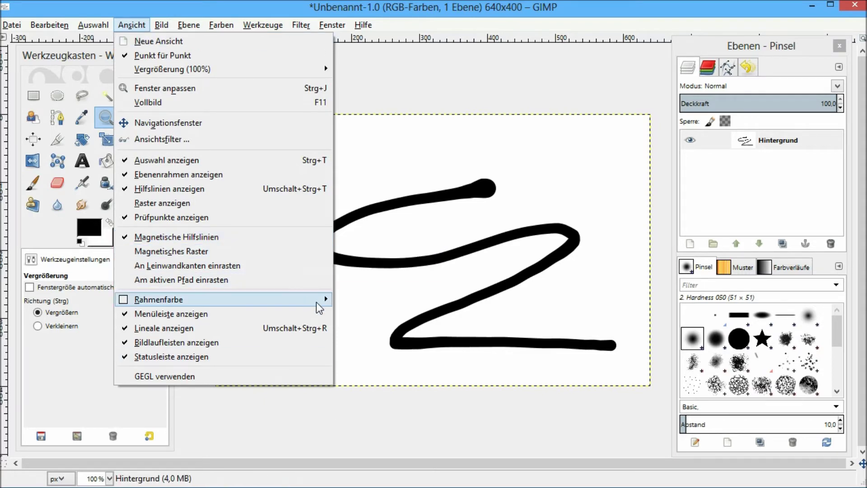
mouse_move(159, 299)
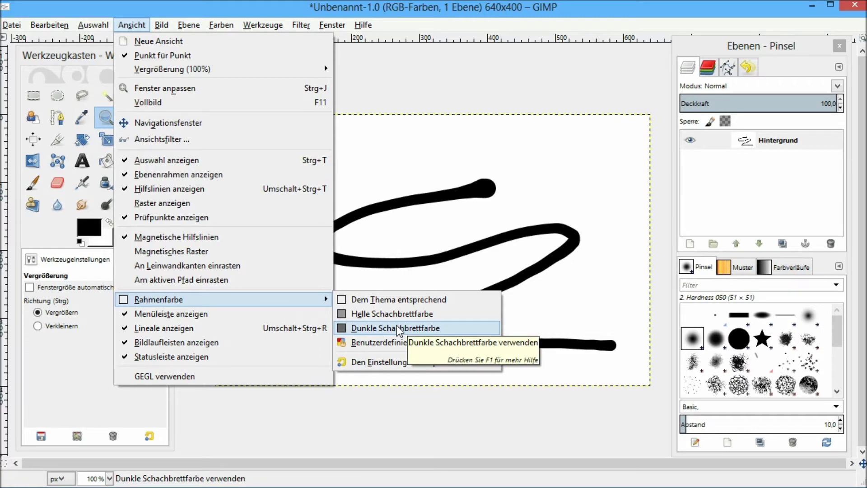
left_click(391, 328)
left_click(132, 25)
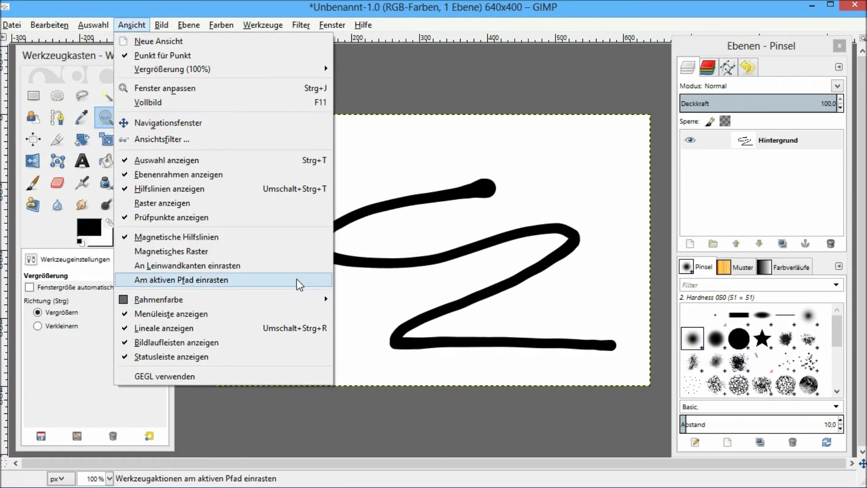
left_click(388, 299)
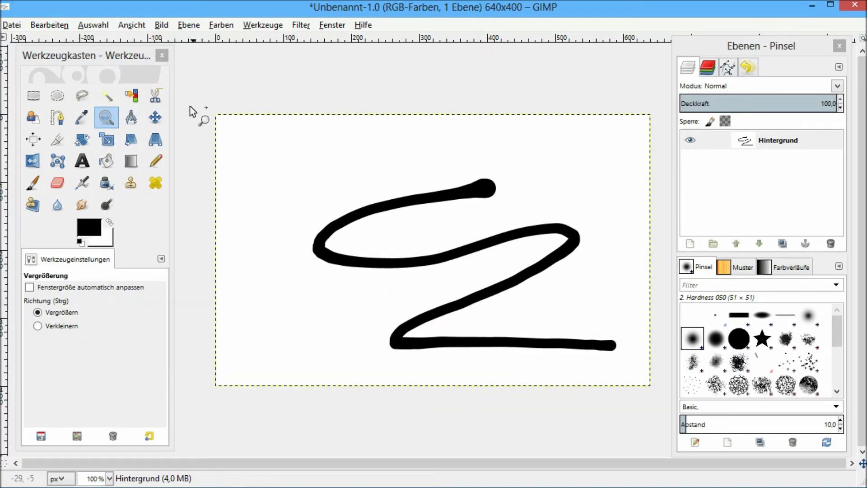
left_click(132, 27)
mouse_move(158, 299)
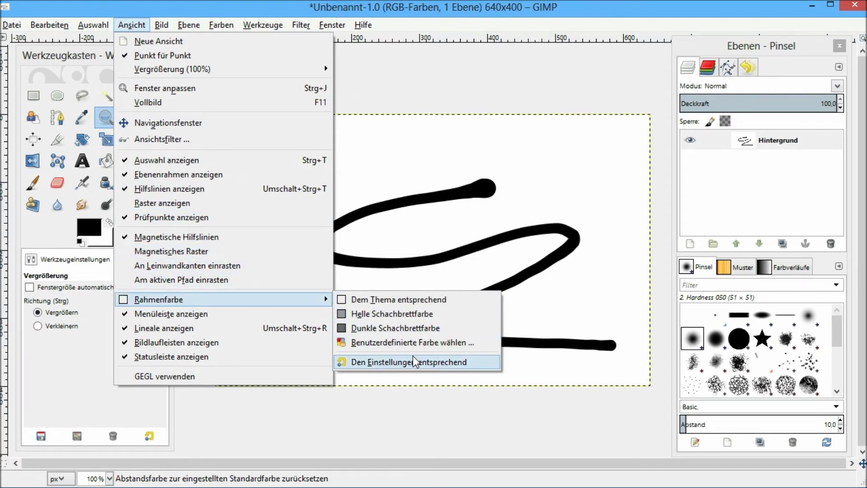
left_click(405, 344)
left_click_drag(43, 108, 39, 122)
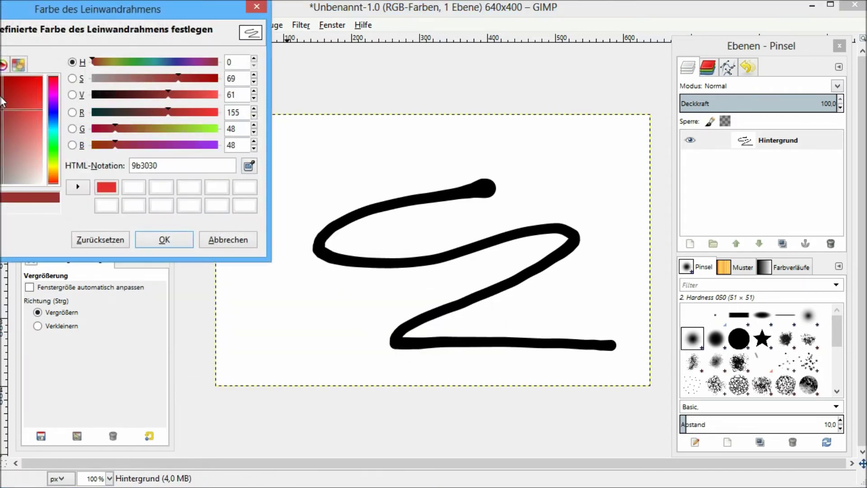
left_click(163, 240)
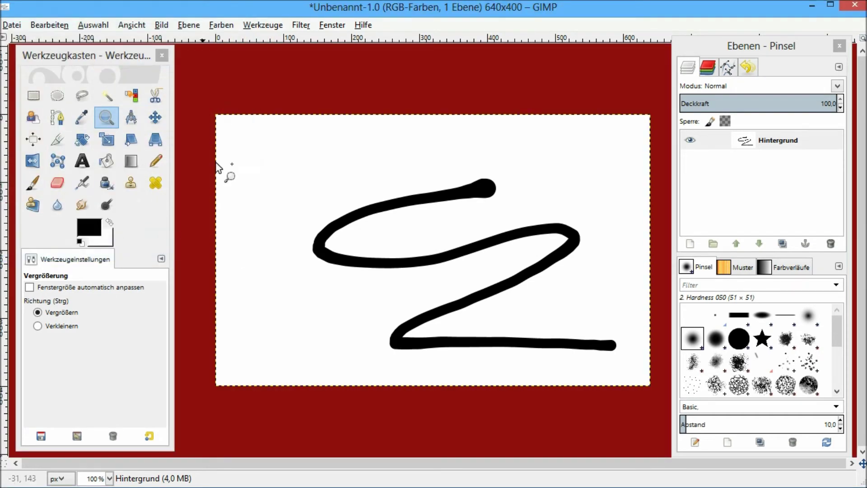
left_click(120, 27)
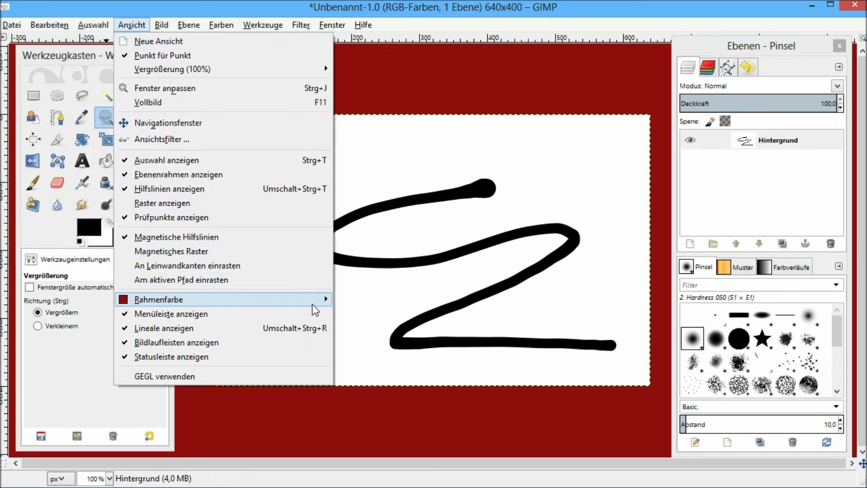
mouse_move(159, 299)
left_click(352, 303)
left_click(139, 24)
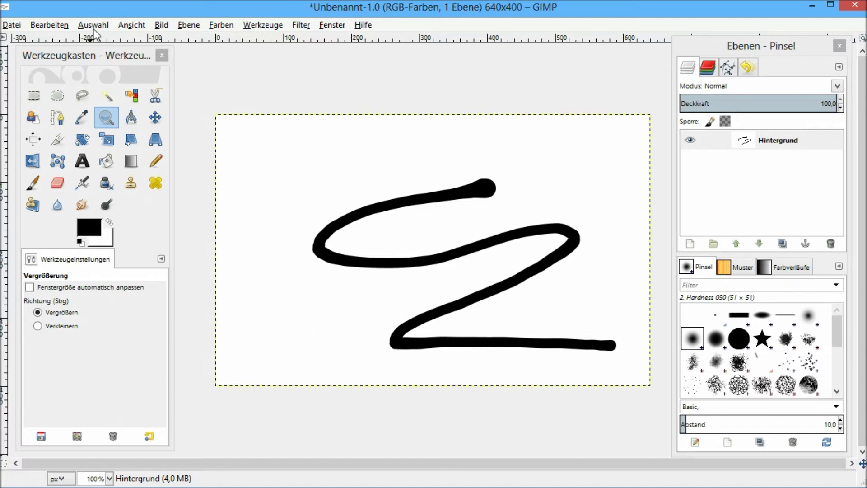
Shift the Layers–Brushes dock slightly right and raise the toolbox window a little
left_click(727, 45)
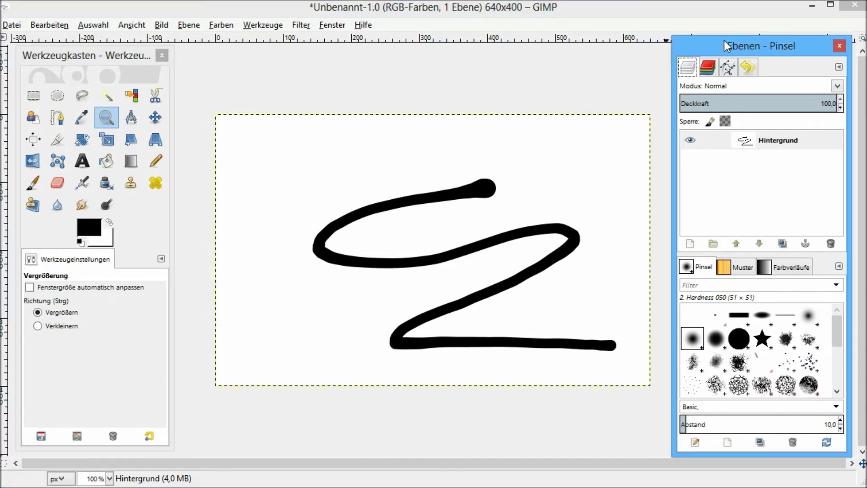
left_click(80, 52)
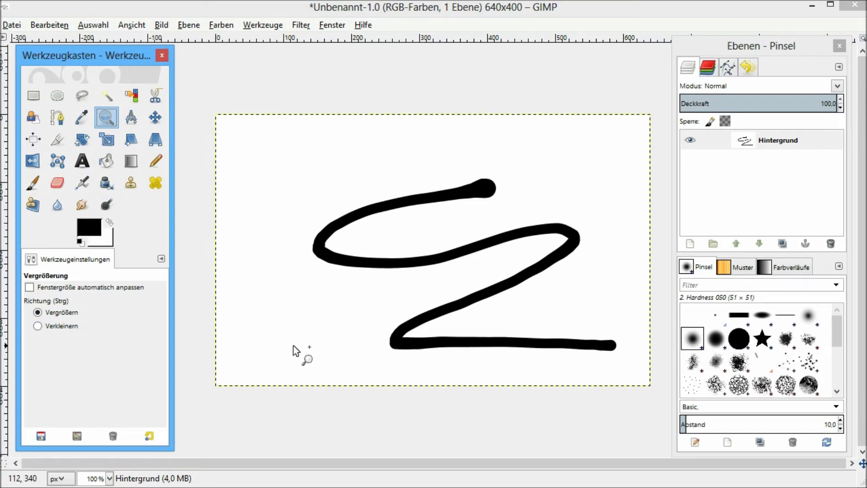
left_click_drag(764, 48, 766, 40)
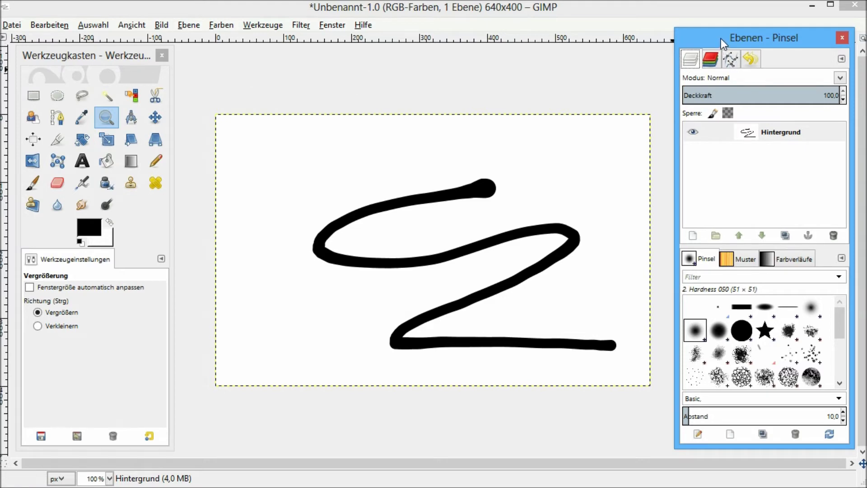
left_click_drag(721, 39, 726, 49)
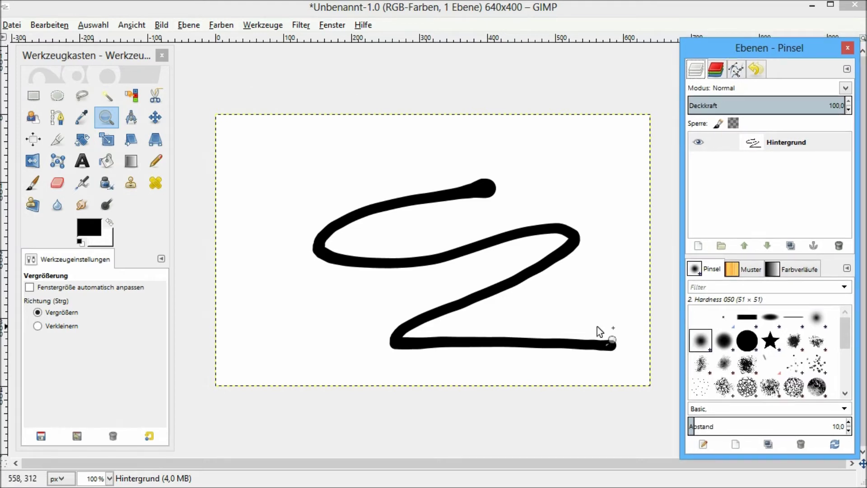
mouse_move(95, 55)
left_mouse_down()
mouse_move(87, 56)
mouse_move(102, 47)
mouse_move(93, 48)
left_mouse_up()
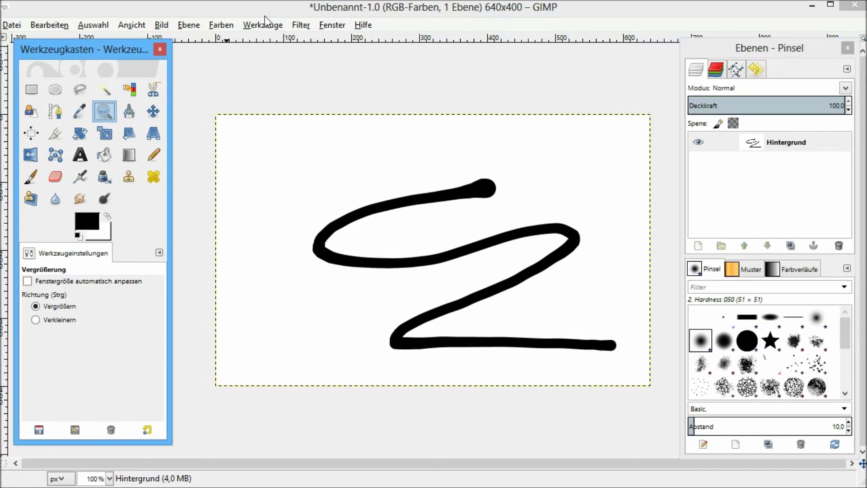
left_click(331, 26)
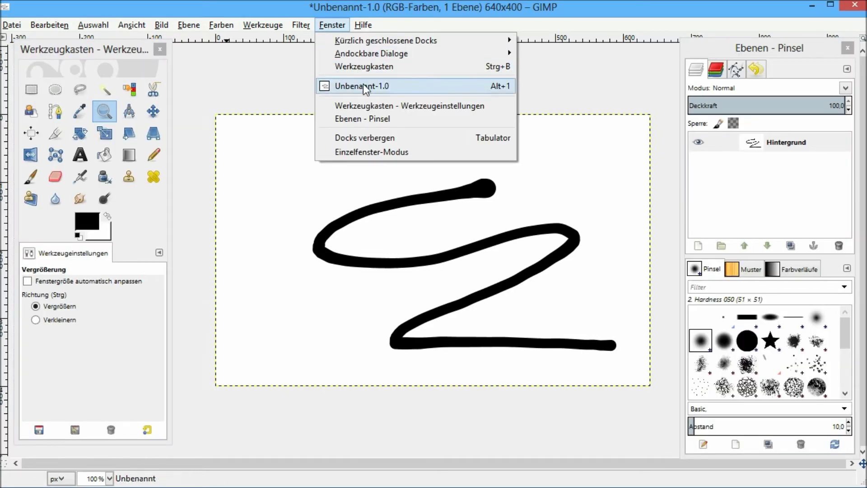
Switch to Single-Window Mode and widen the tool column beside the canvas
left_click(375, 154)
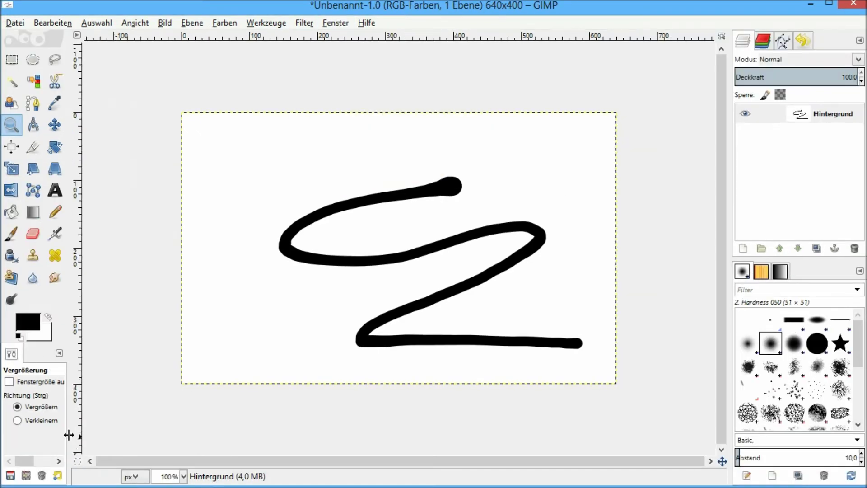
left_click_drag(69, 459, 153, 449)
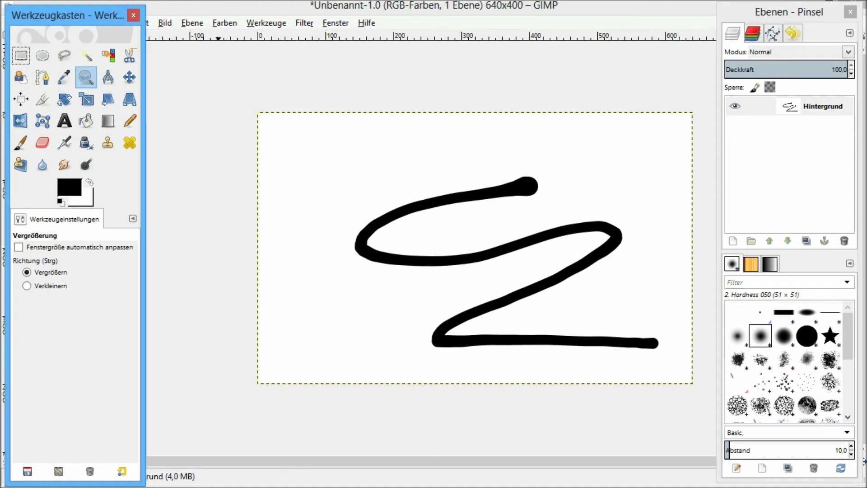
Resize the toolbox and the Layers–Brushes dock to be wider and shorter
left_click_drag(144, 484, 171, 458)
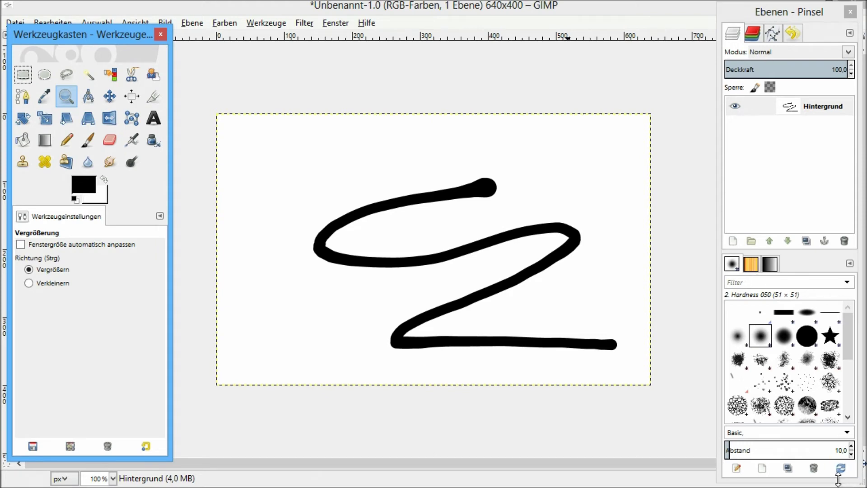
left_click_drag(847, 486, 847, 453)
left_click_drag(716, 341, 700, 341)
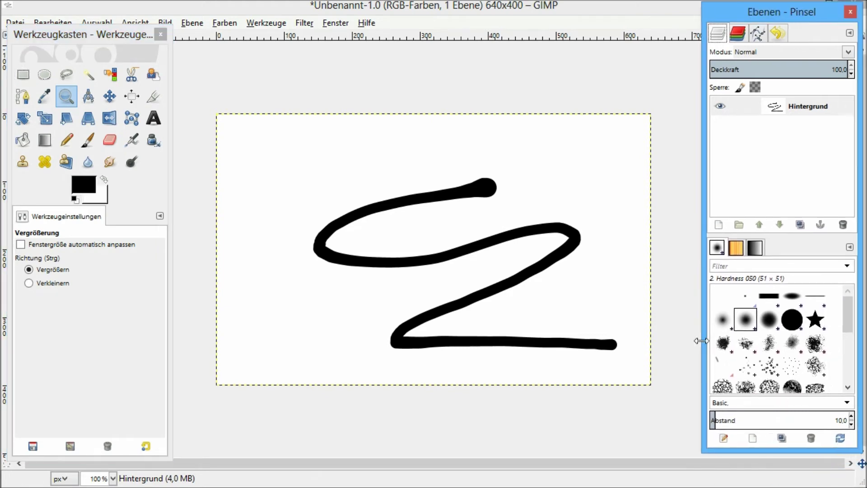
left_click_drag(763, 2, 751, 11)
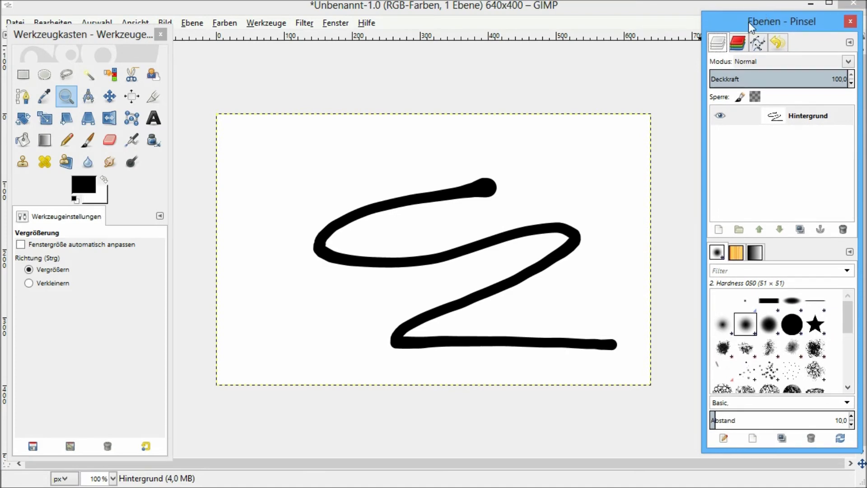
left_click(117, 40)
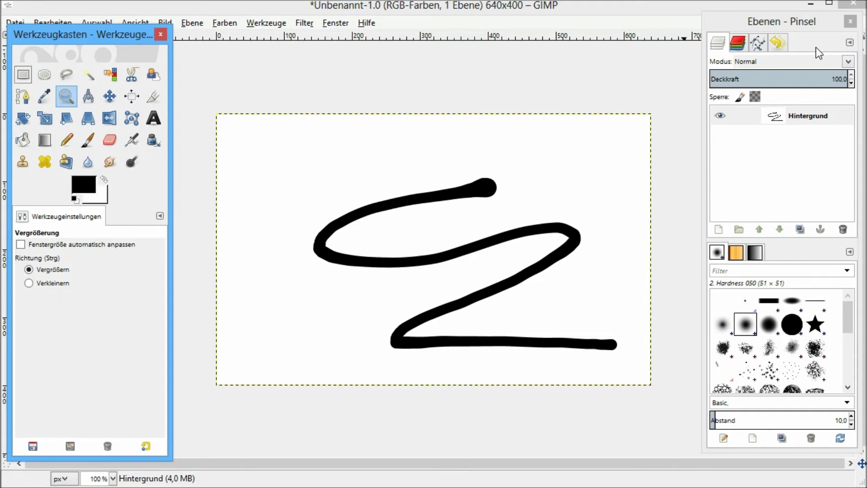
left_click(803, 26)
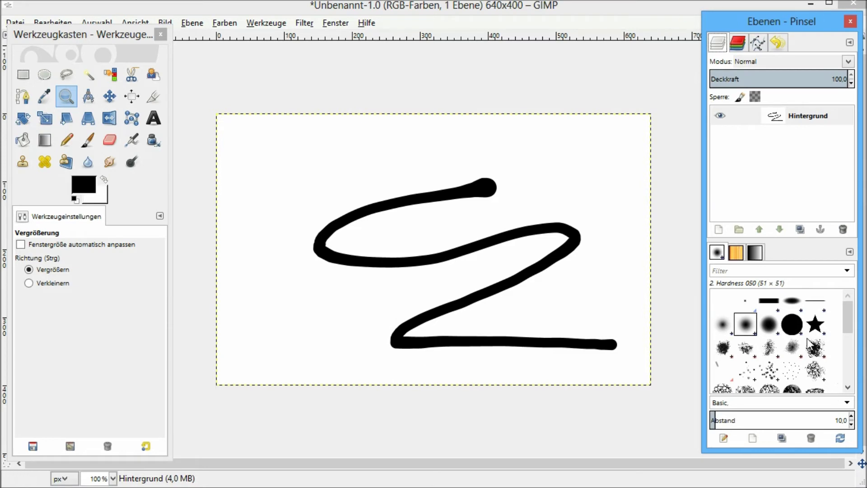
left_click(742, 44)
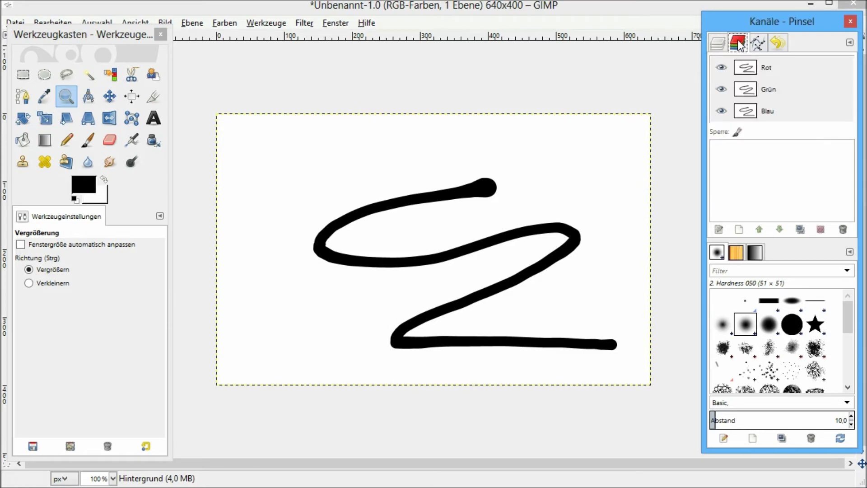
left_click(725, 44)
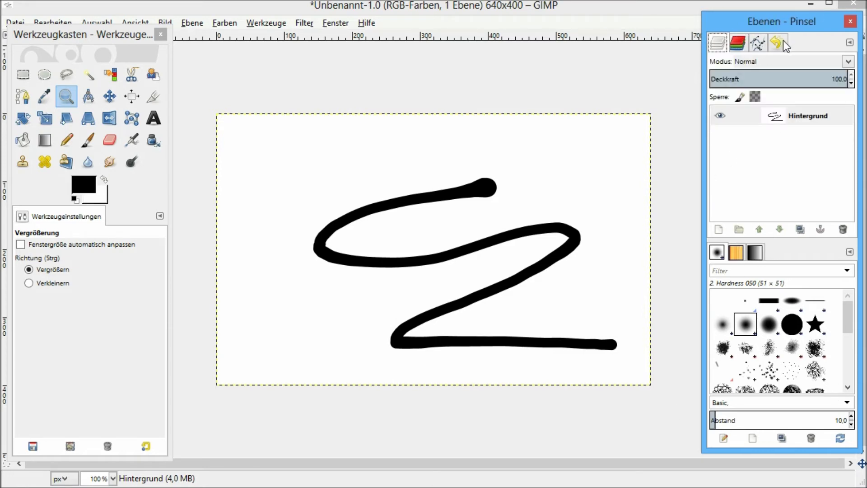
left_click(783, 40)
left_click(724, 44)
left_click(736, 253)
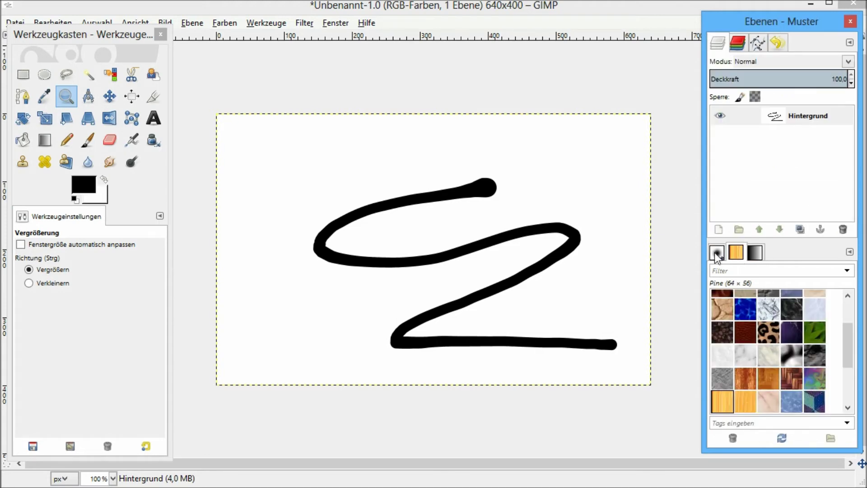
left_click(755, 253)
left_click(718, 253)
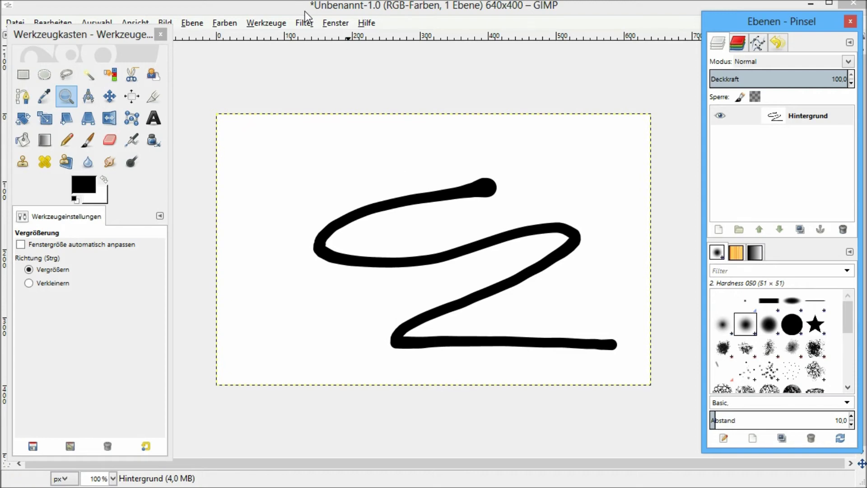
left_click(336, 22)
left_click(364, 134)
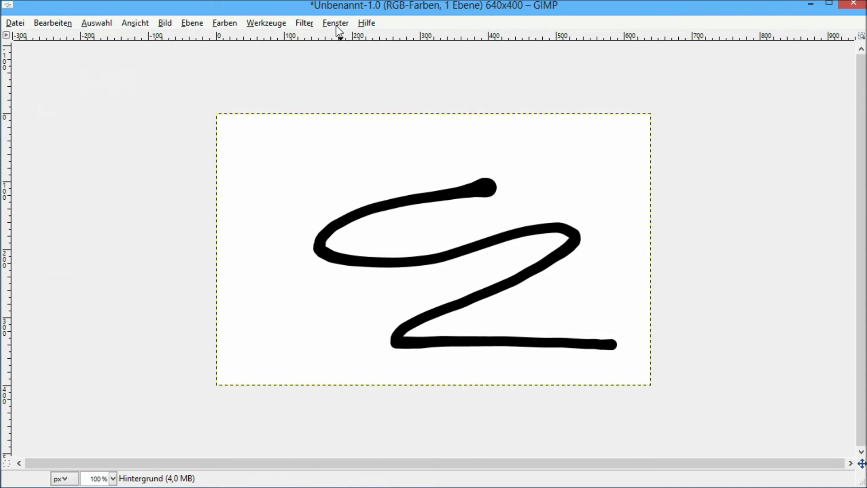
left_click(336, 23)
left_click(365, 135)
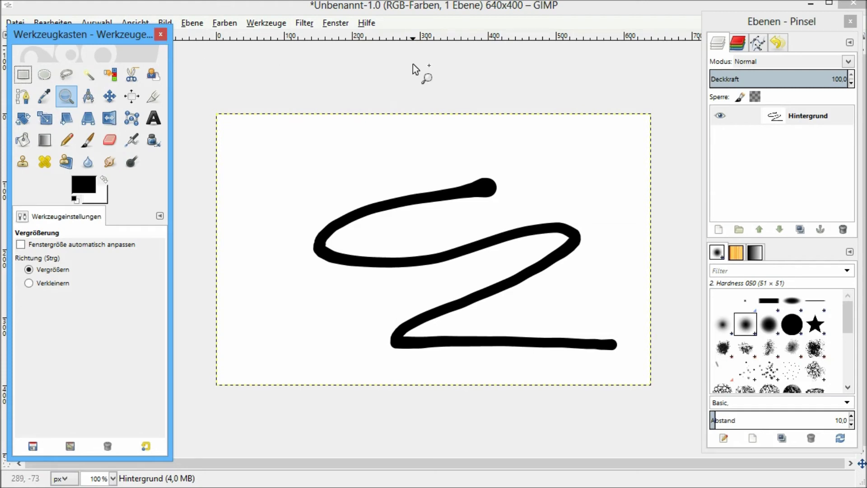
left_click(850, 23)
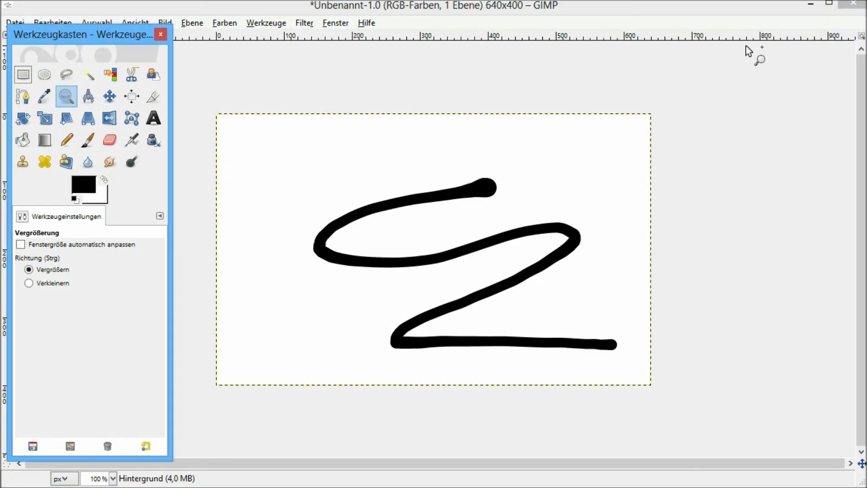
left_click(339, 23)
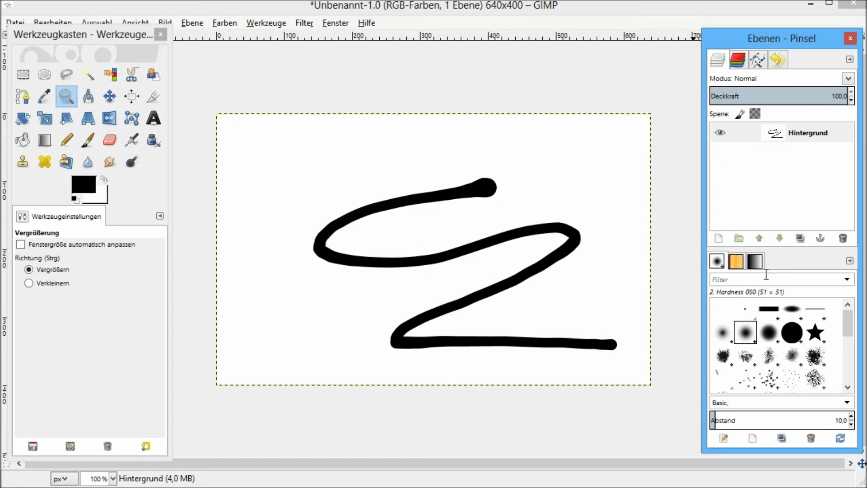
Detach the Brushes tab into a floating window, then dock it into the toolbox
left_click_drag(718, 263, 346, 108)
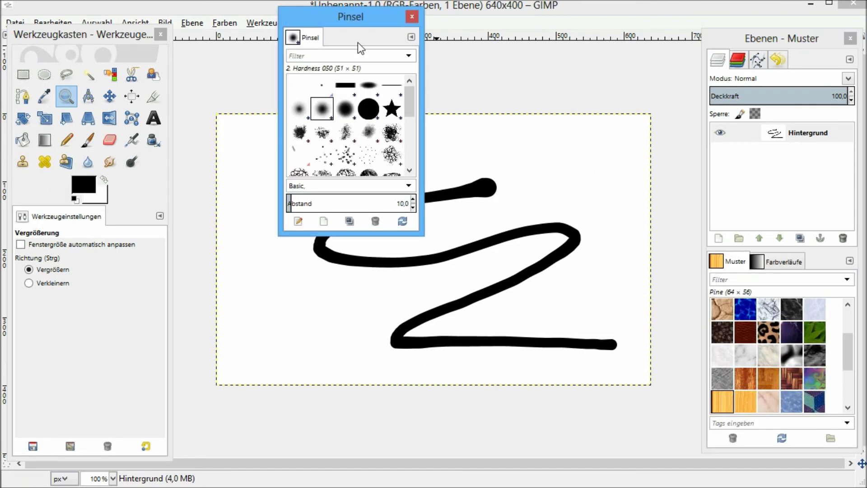
left_click_drag(344, 23, 551, 154)
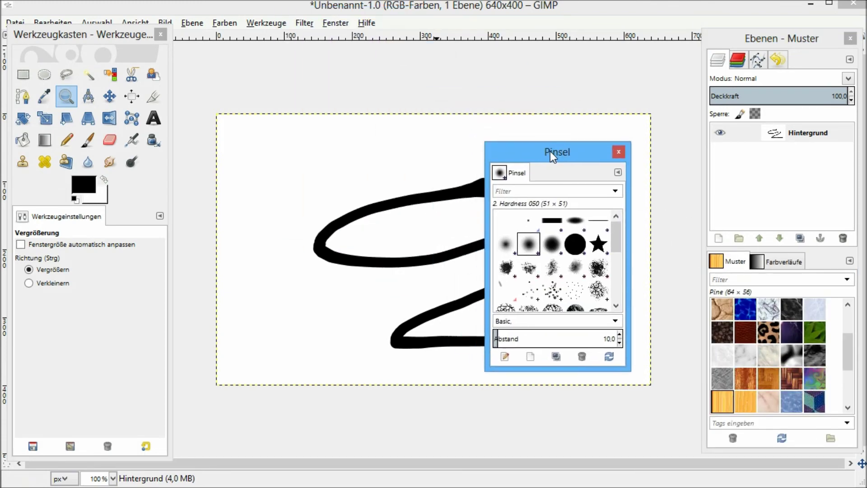
mouse_move(501, 173)
left_mouse_down()
mouse_move(455, 174)
mouse_move(531, 171)
mouse_move(322, 123)
mouse_move(323, 150)
mouse_move(65, 218)
left_mouse_up()
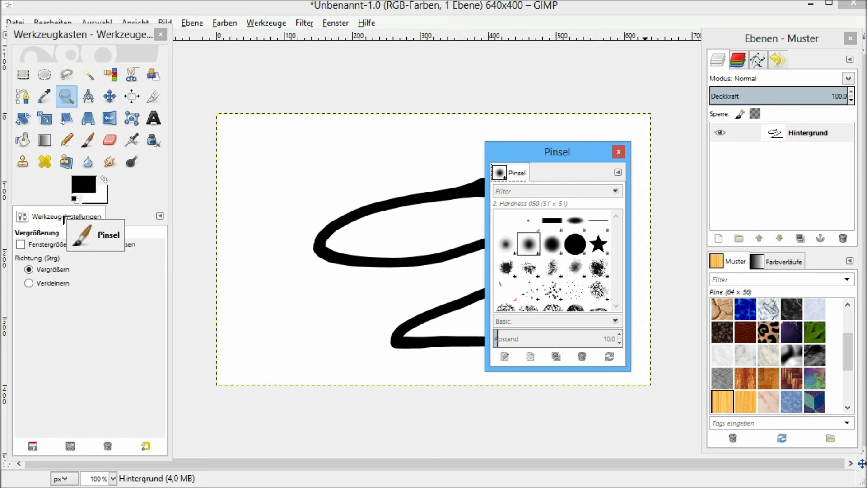
left_click_drag(65, 217, 68, 218)
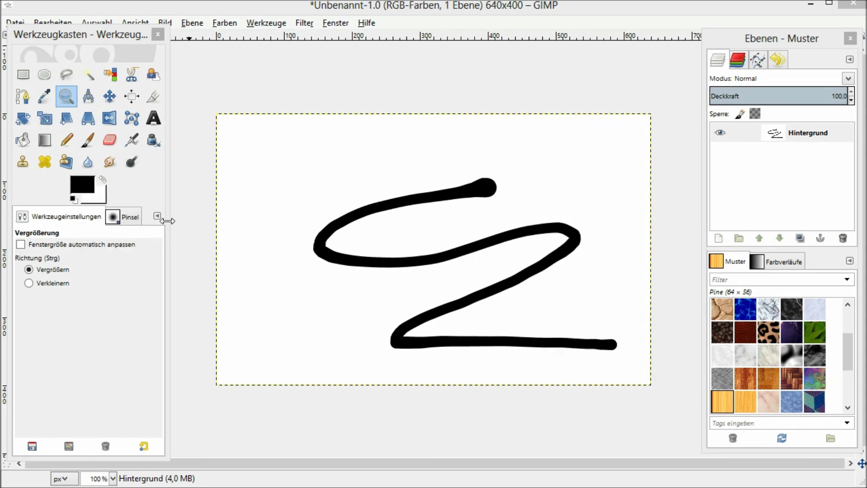
Pull the Brushes panel back out of the toolbox into a floating window and close it
left_click(125, 221)
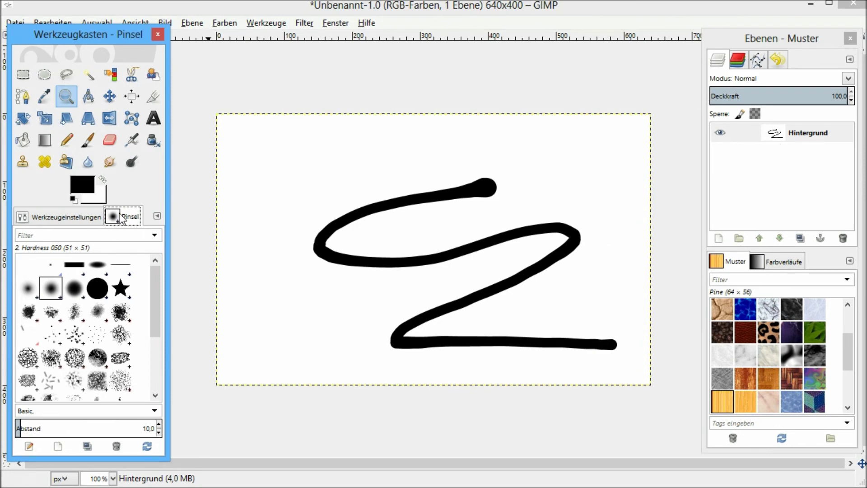
mouse_move(123, 216)
left_mouse_down()
mouse_move(165, 208)
mouse_move(129, 217)
left_mouse_up()
left_click_drag(86, 149, 240, 120)
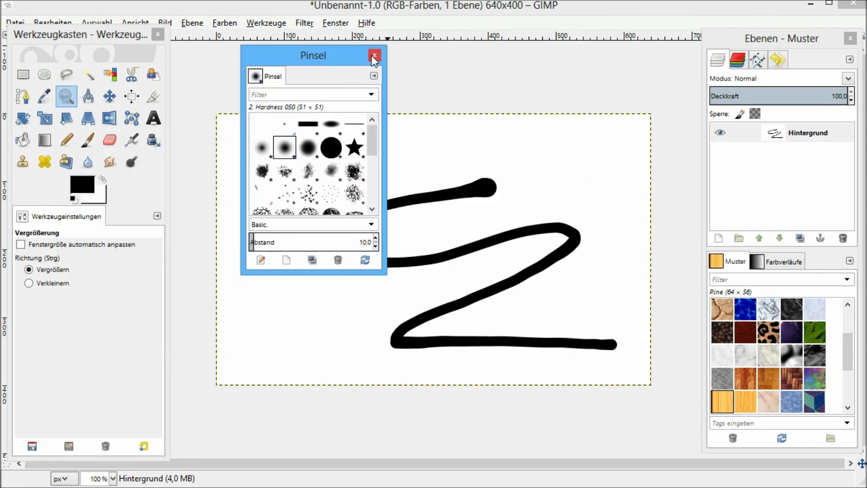
left_click(374, 56)
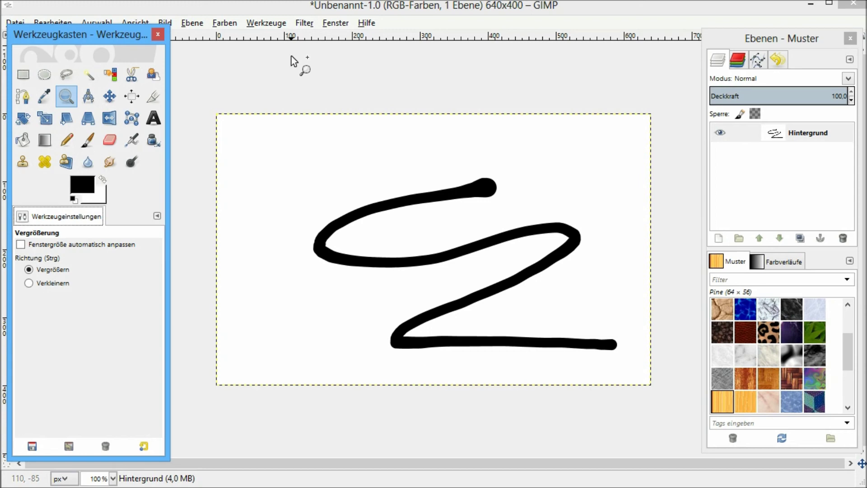
Close the Layers dock, restore it from Recently Closed Docks, and list Dockable Dialogs
left_click(334, 23)
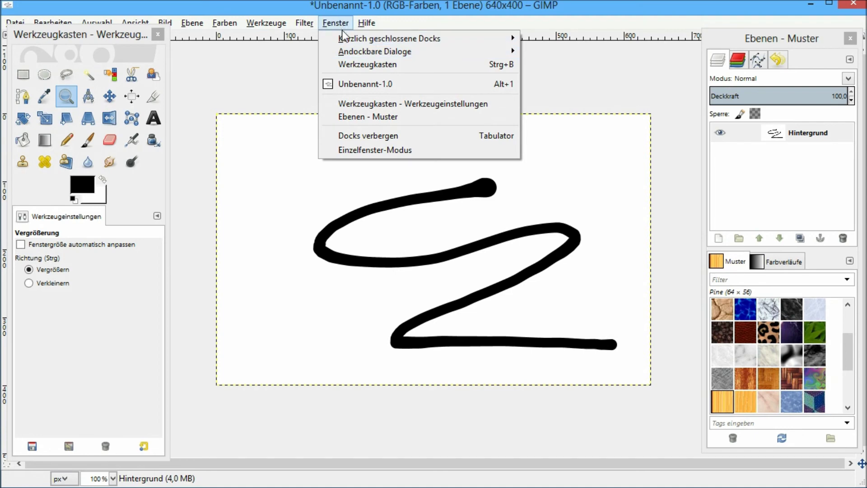
mouse_move(389, 39)
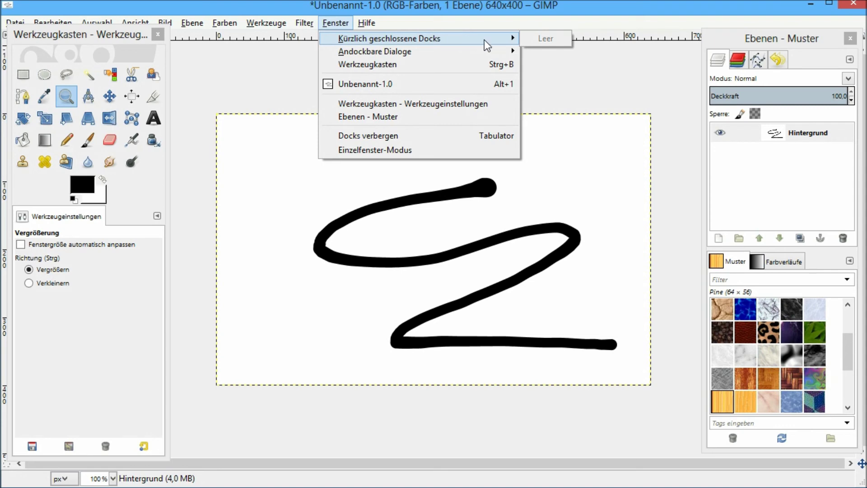
left_click(850, 38)
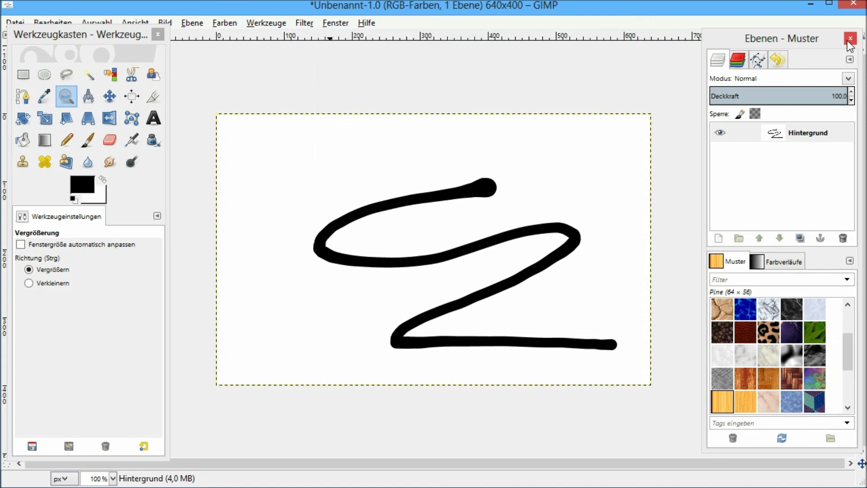
left_click(326, 22)
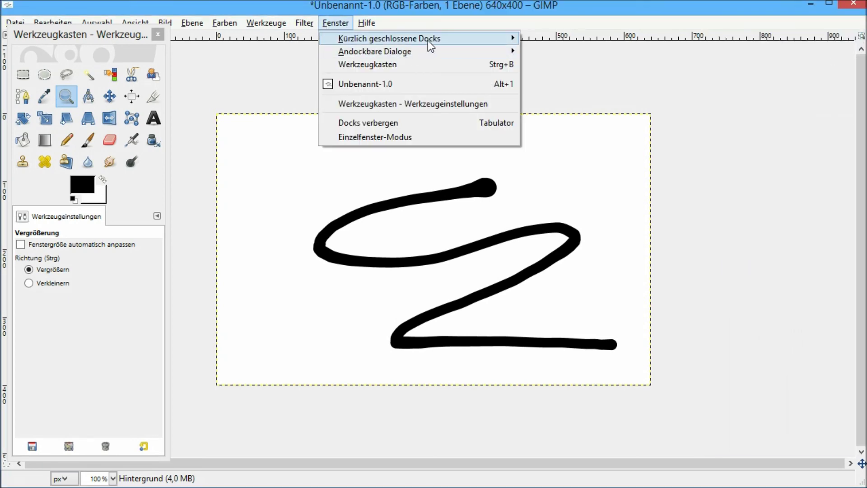
left_click(526, 35)
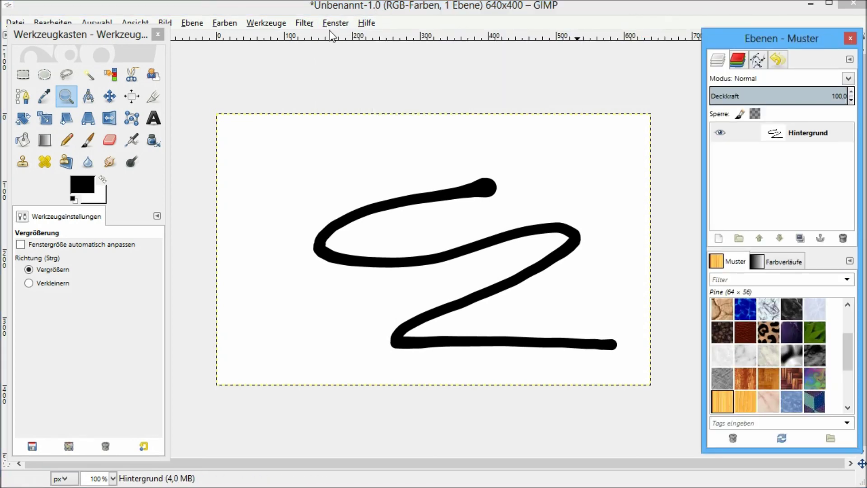
left_click(329, 23)
mouse_move(375, 51)
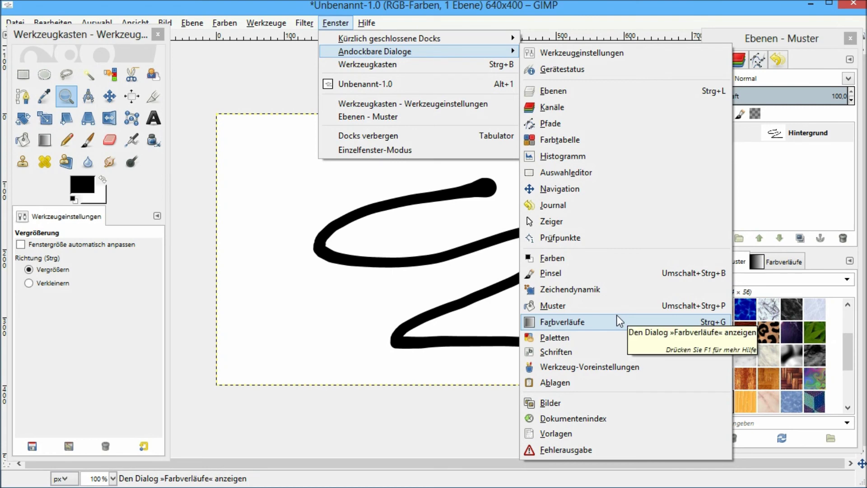
left_click(601, 450)
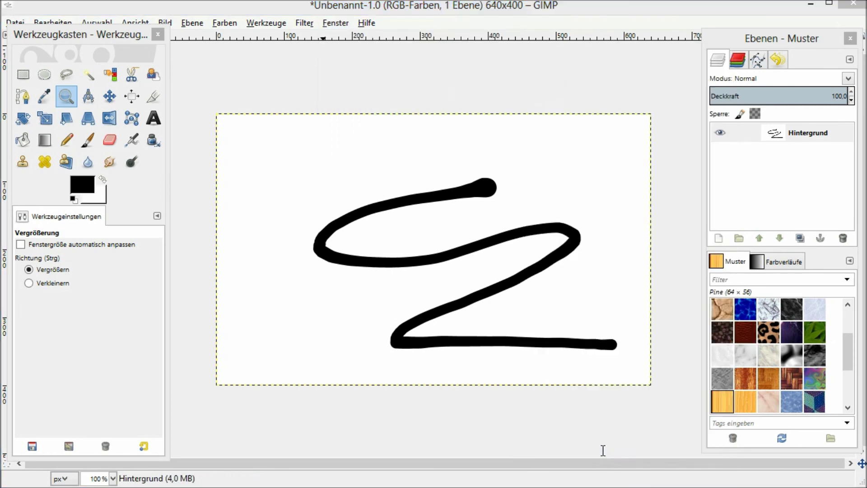
left_click_drag(592, 310, 262, 196)
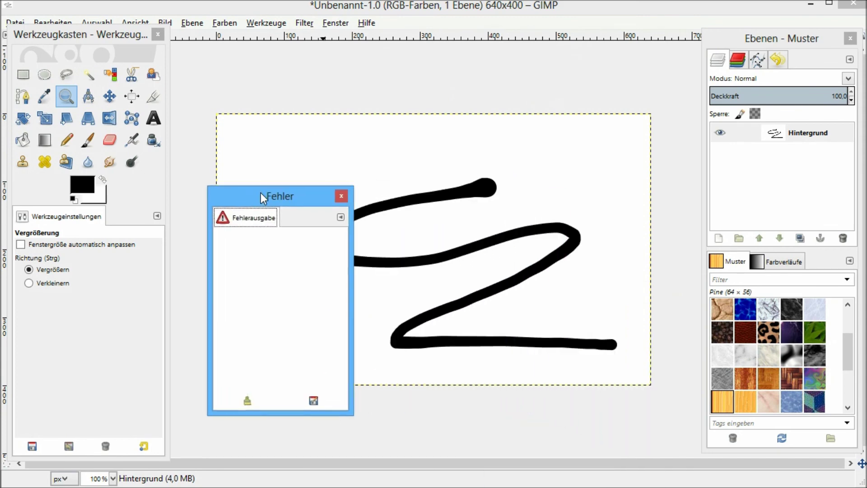
left_click_drag(224, 223, 259, 240)
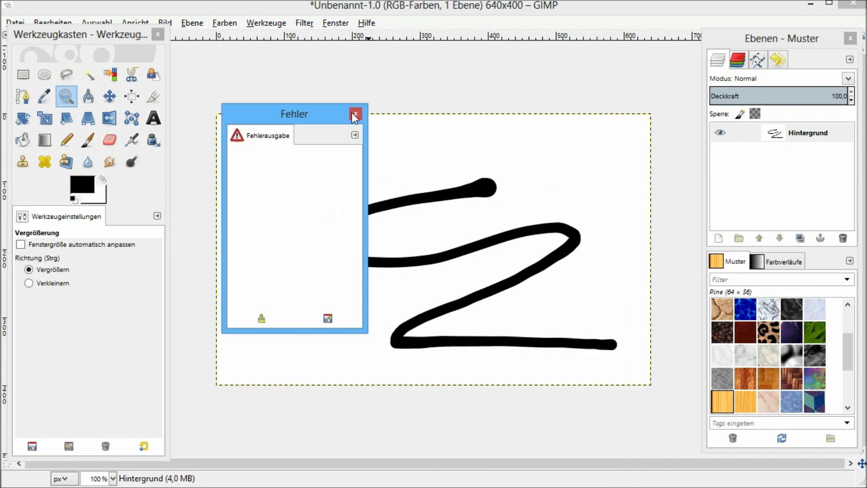
mouse_move(267, 136)
left_mouse_down()
mouse_move(783, 172)
mouse_move(249, 129)
left_mouse_up()
left_click(396, 31)
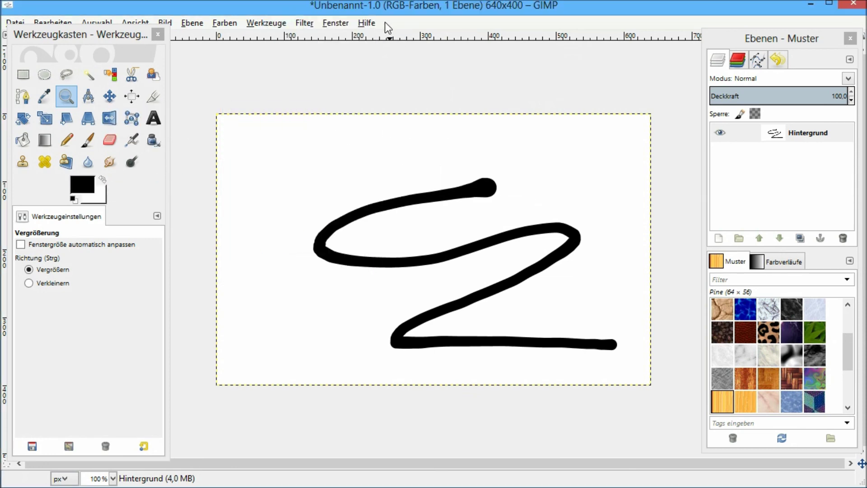
left_click(335, 22)
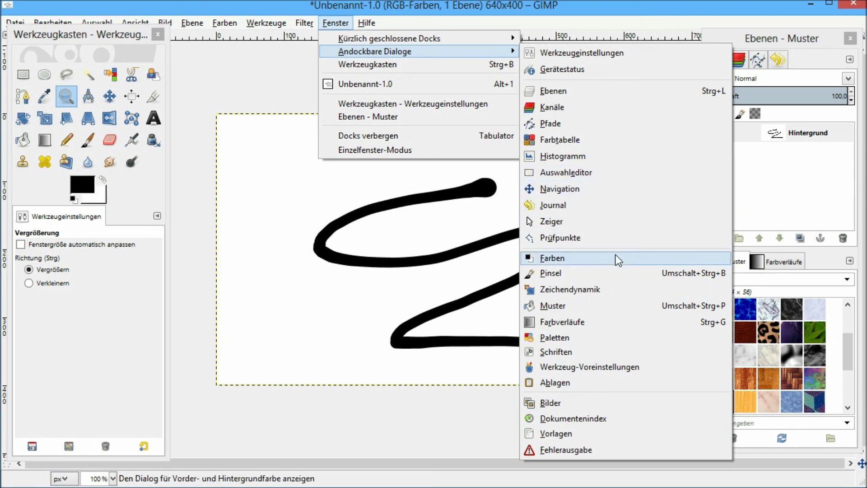
left_click(578, 156)
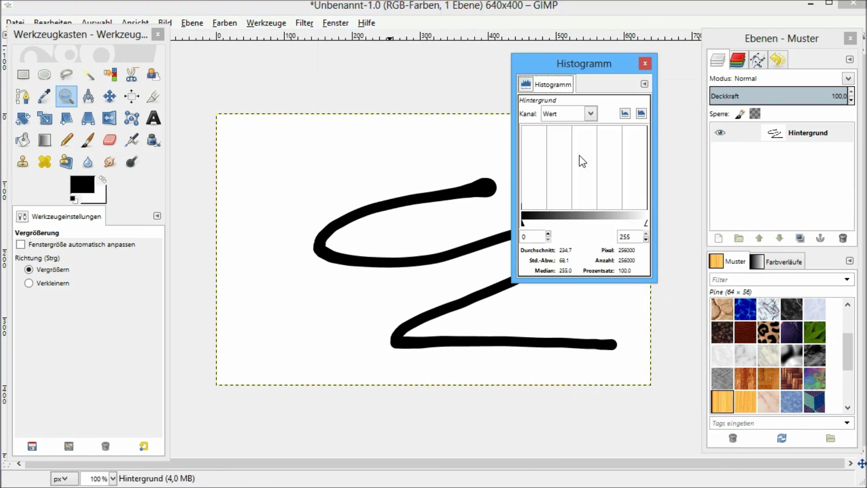
left_click(646, 63)
left_click(304, 23)
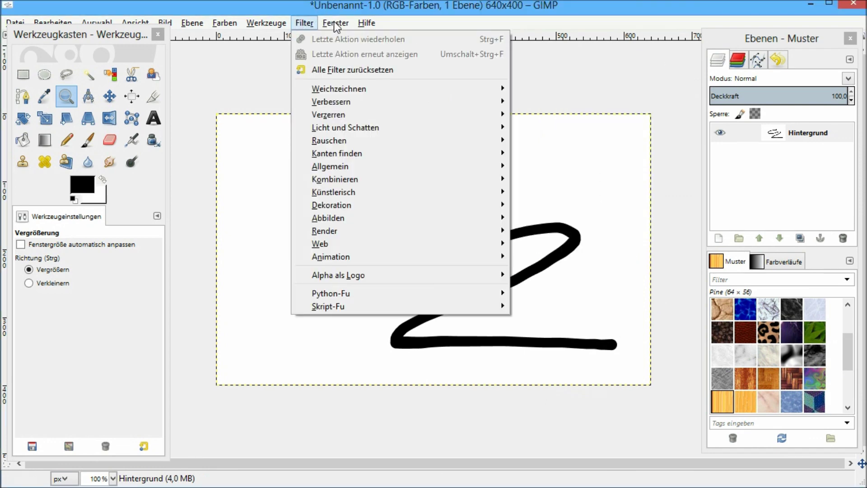
left_click(334, 23)
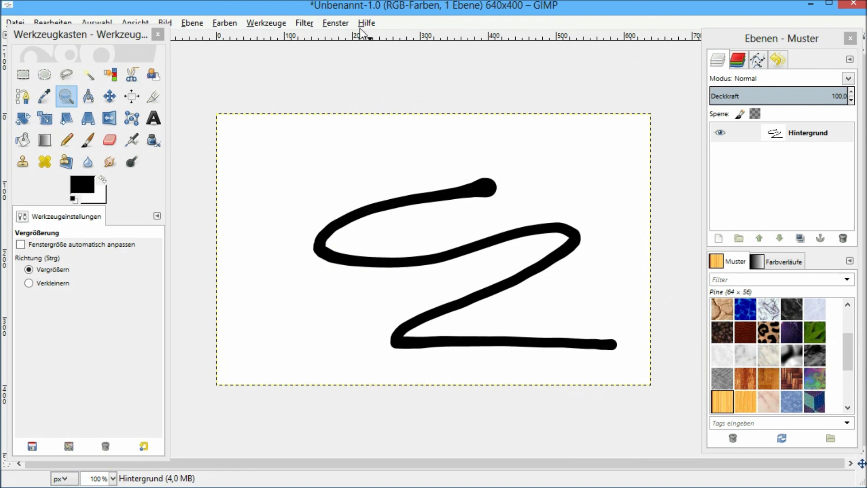
left_click(335, 23)
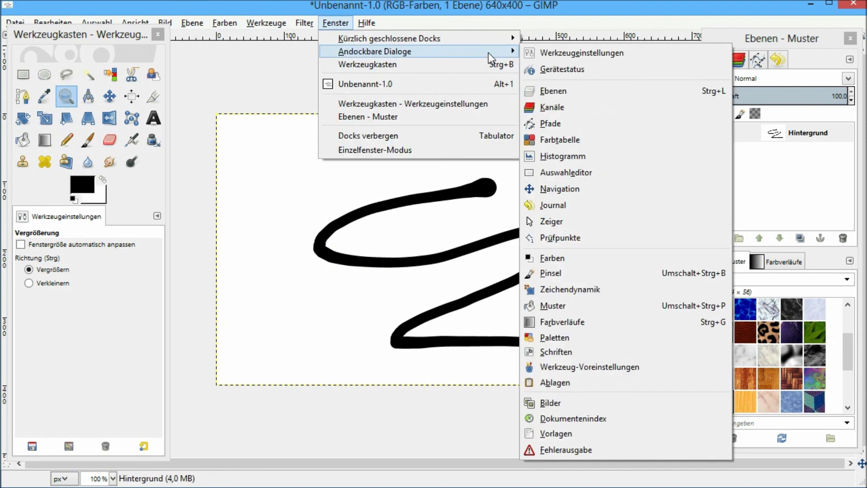
left_click(333, 22)
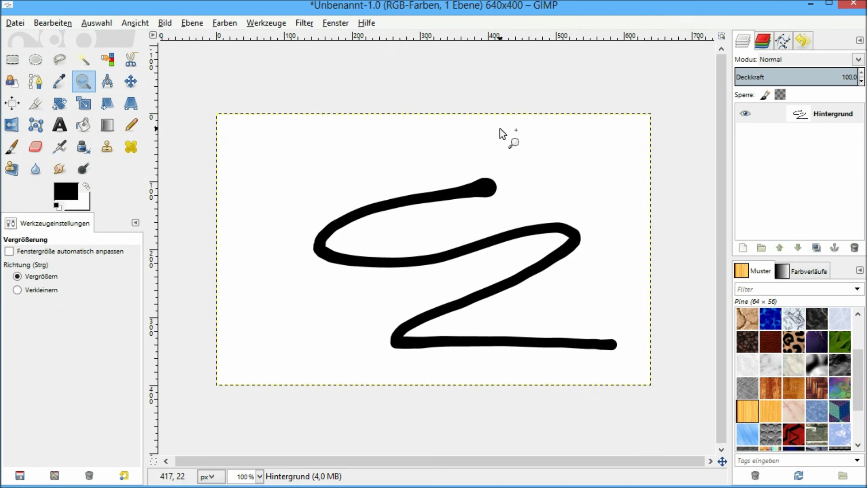